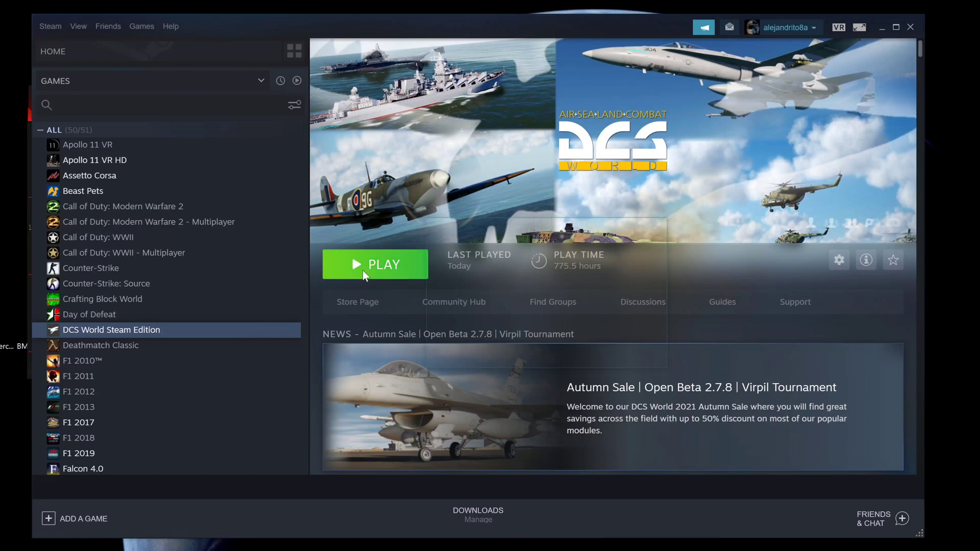
Try to launch DCS World Steam Edition in Steam VR Mode.
{"action": "left_click", "coordinate": [400, 238]}
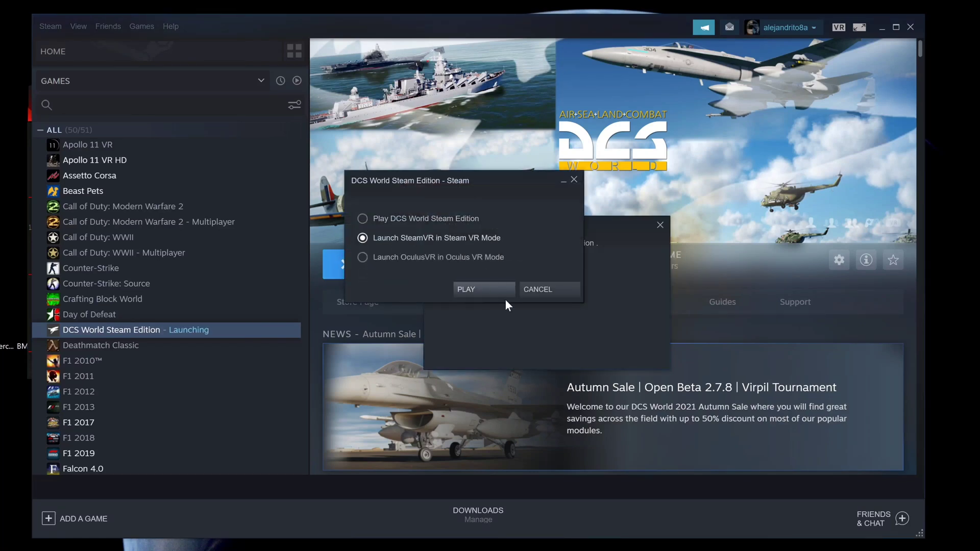
{"action": "left_click", "coordinate": [490, 286]}
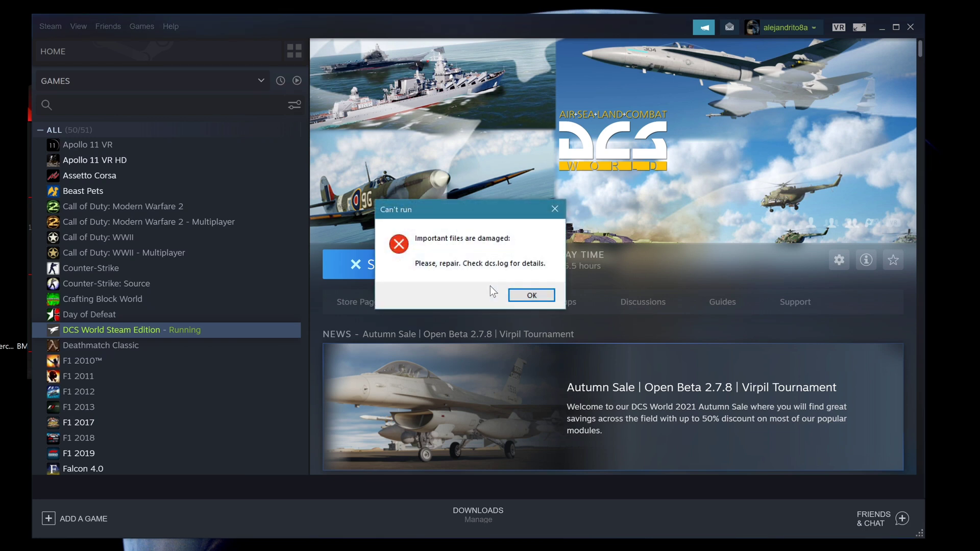
{"action": "left_click", "coordinate": [524, 300]}
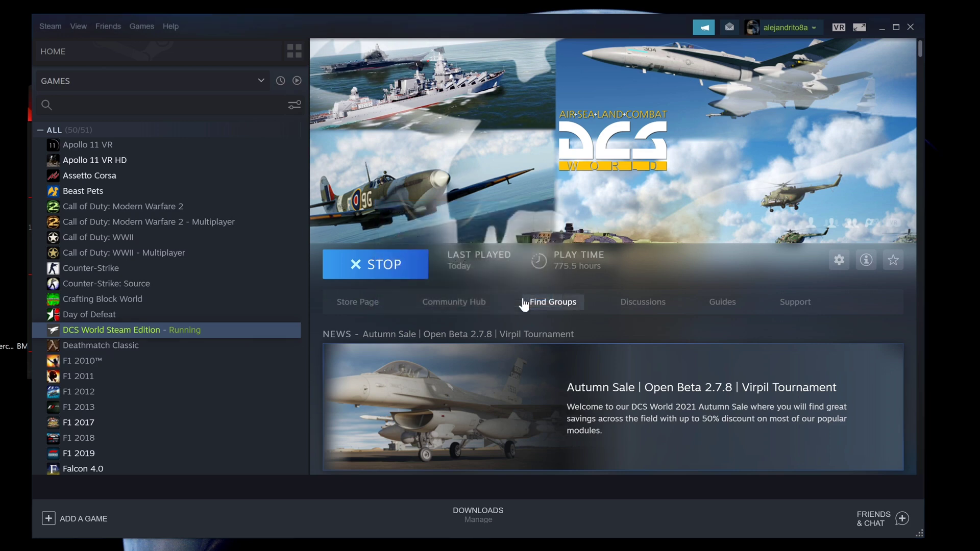
{"action": "left_click", "coordinate": [378, 265]}
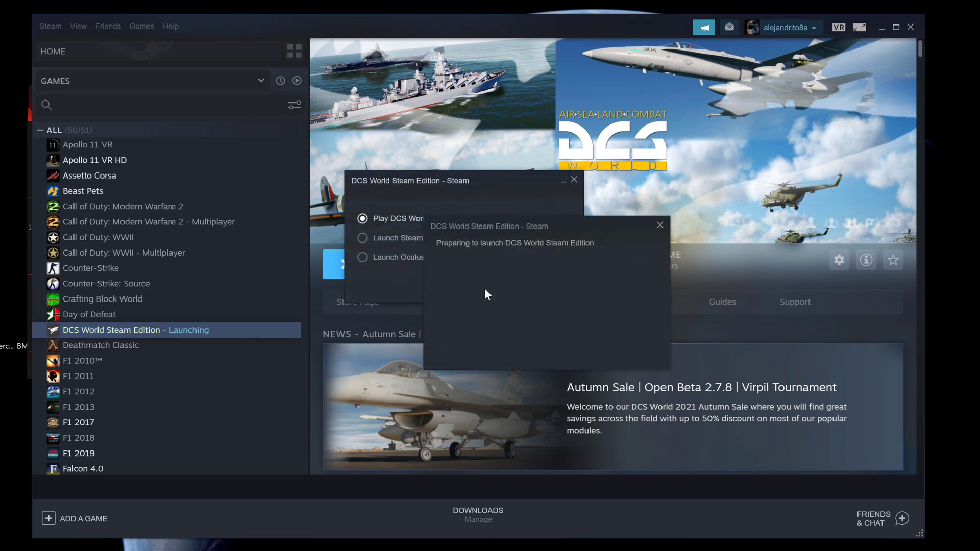
{"action": "left_click", "coordinate": [528, 289]}
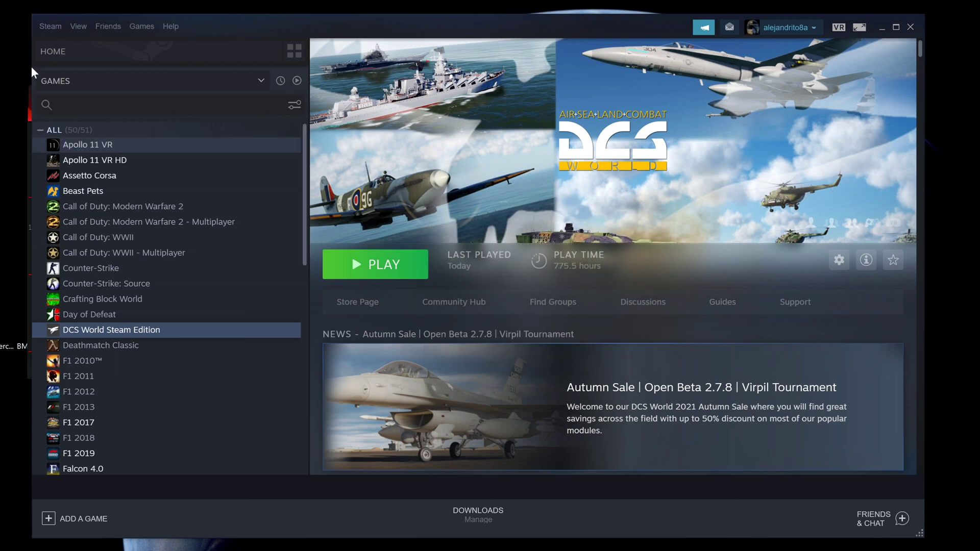
Opt the Steam client in to the Steam Beta Update program and restart Steam.
{"action": "left_click", "coordinate": [54, 30]}
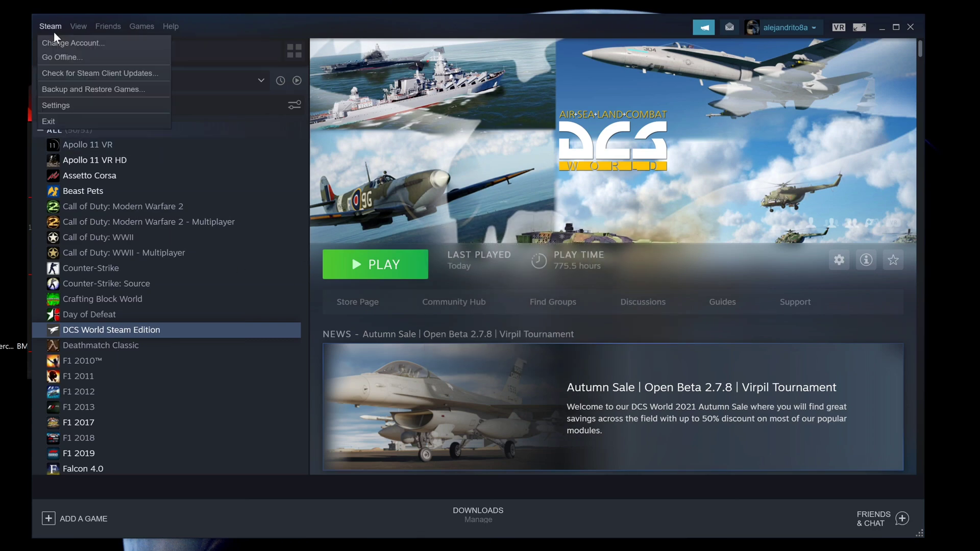
{"action": "left_click", "coordinate": [65, 104]}
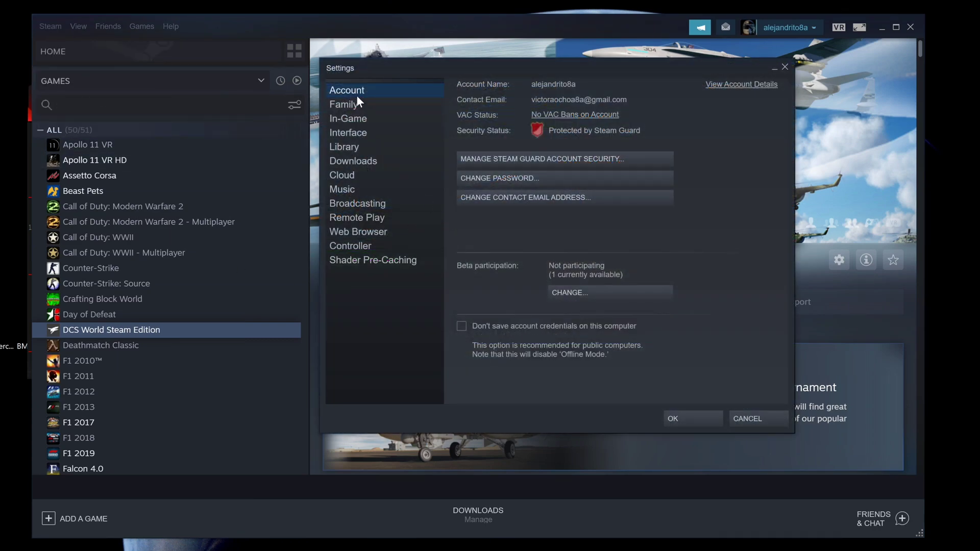
{"action": "left_click", "coordinate": [615, 295]}
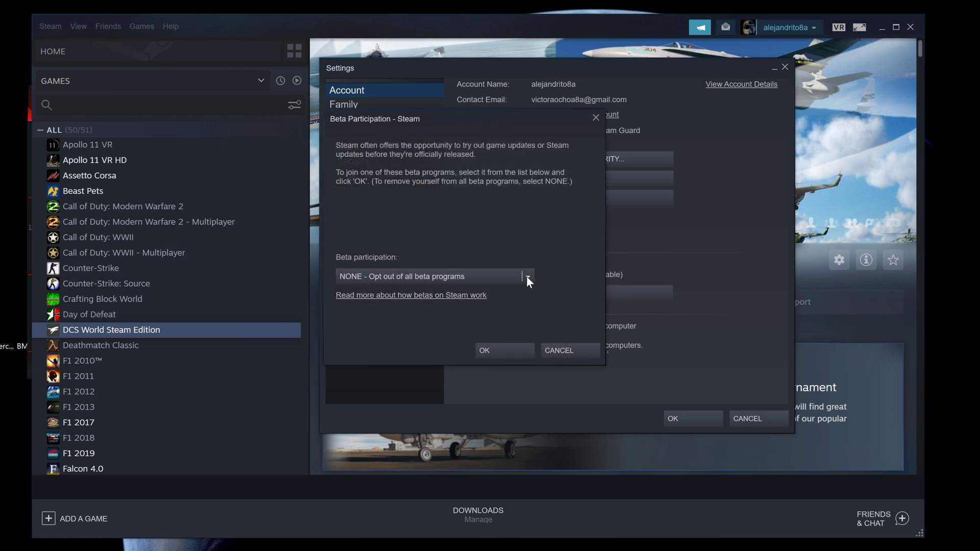
{"action": "left_click", "coordinate": [525, 276]}
{"action": "left_click", "coordinate": [378, 309]}
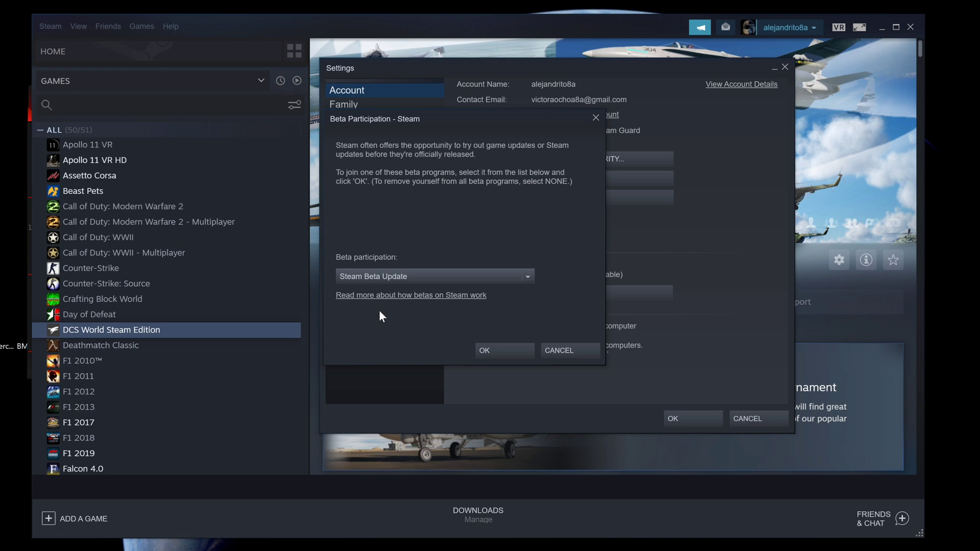
{"action": "left_click", "coordinate": [509, 350]}
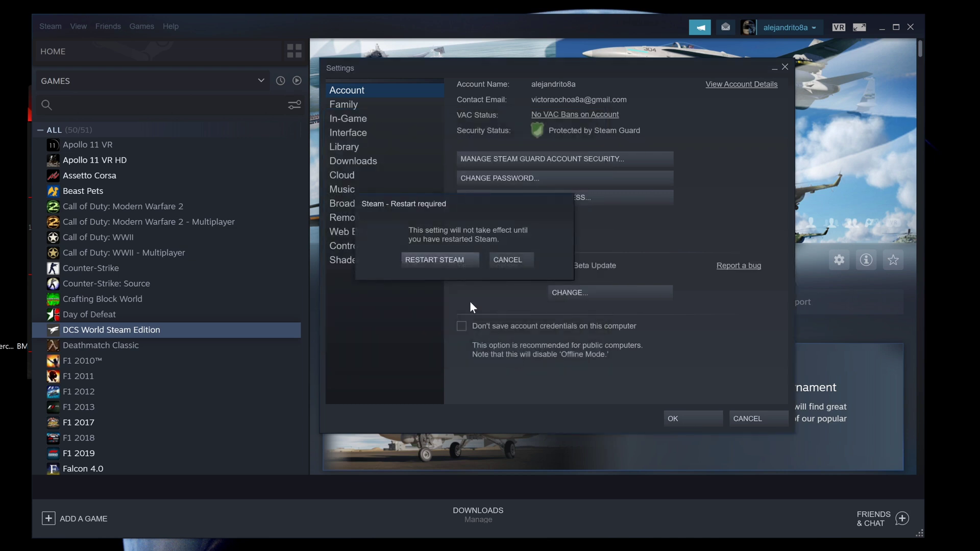
{"action": "left_click", "coordinate": [439, 260]}
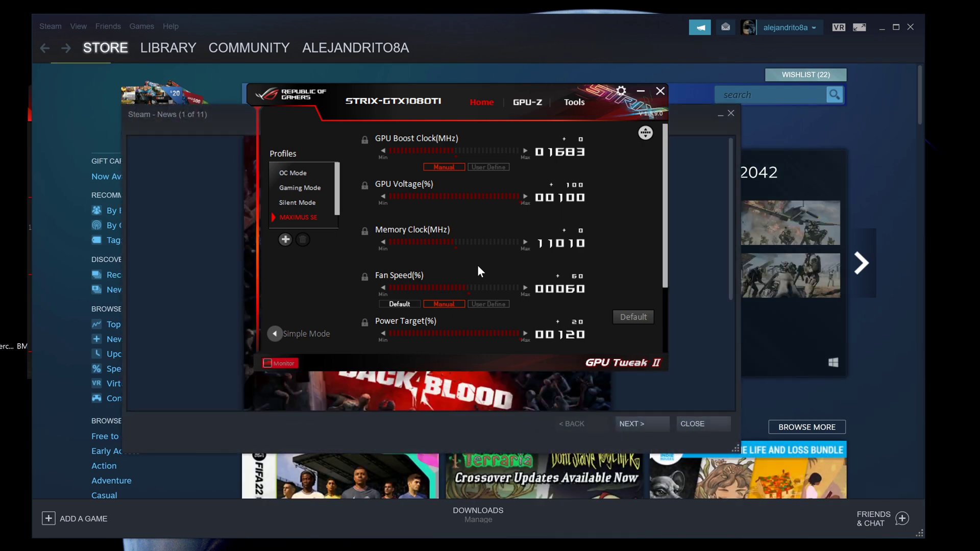
Bring the restarted Steam client forward and open the DCS World Steam Edition page in the game library.
{"action": "left_click", "coordinate": [599, 28]}
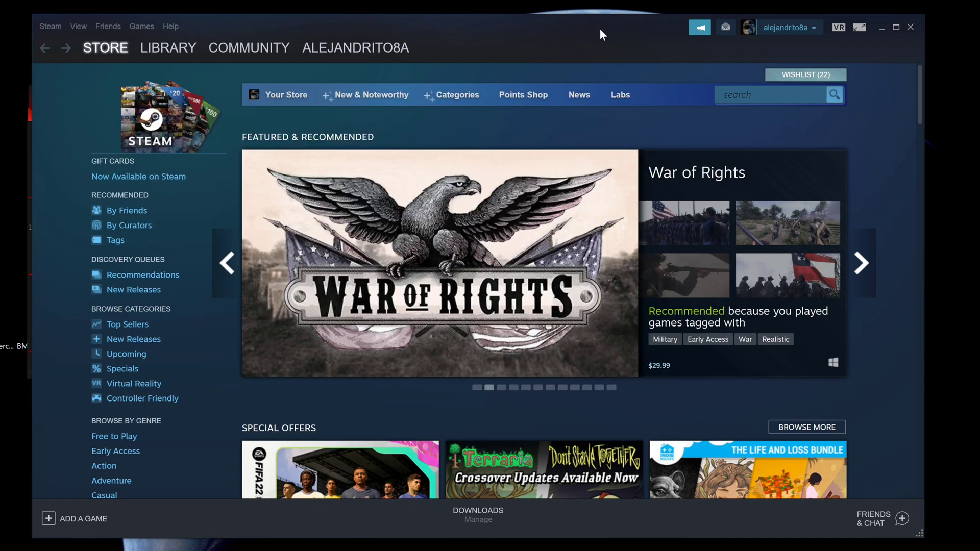
{"action": "scroll", "coordinate": [439, 331], "scroll_direction": "down", "scroll_amount": 4}
{"action": "scroll", "coordinate": [439, 332], "scroll_direction": "up", "scroll_amount": 4}
{"action": "left_click", "coordinate": [174, 59]}
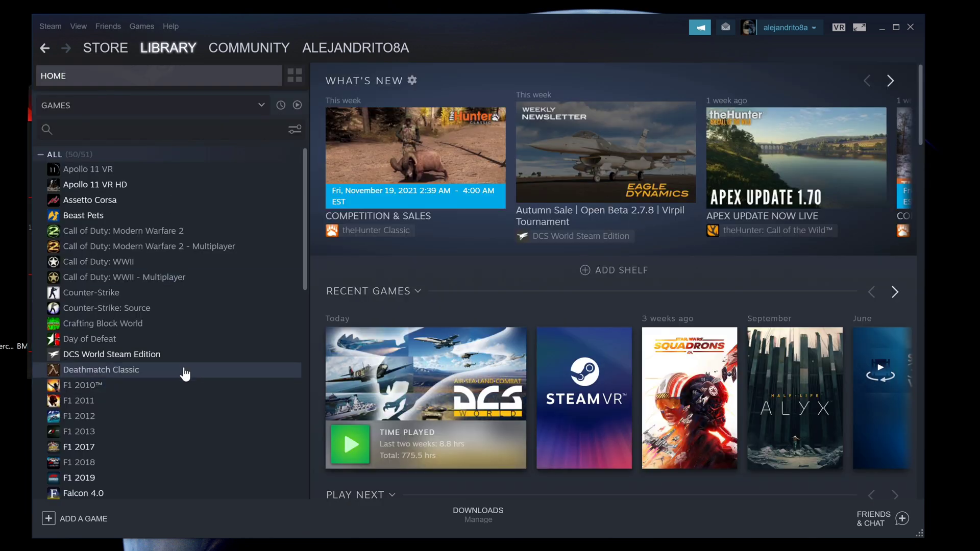
{"action": "left_click", "coordinate": [189, 355]}
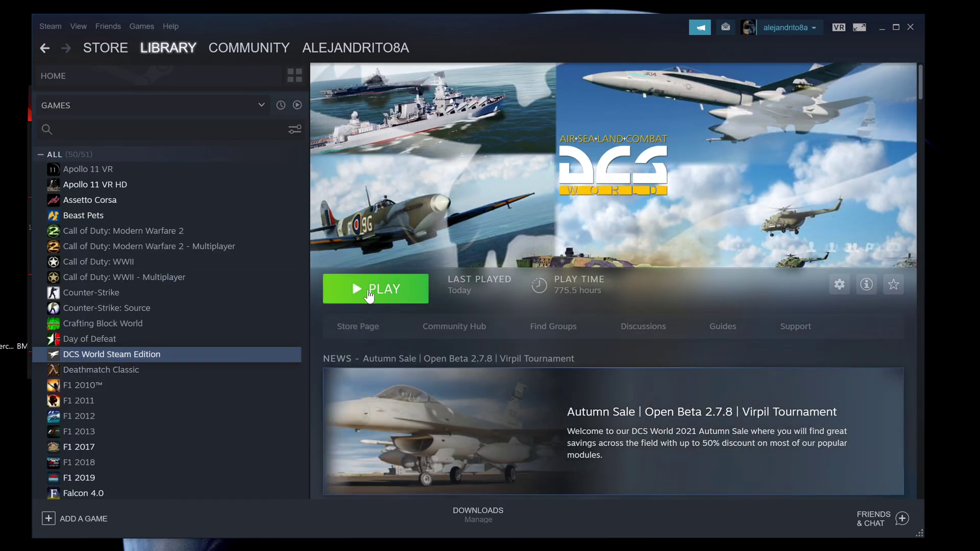
Try launching DCS World Steam Edition in Steam VR Mode again and dismiss the error.
{"action": "left_click", "coordinate": [370, 295]}
{"action": "left_click", "coordinate": [412, 238]}
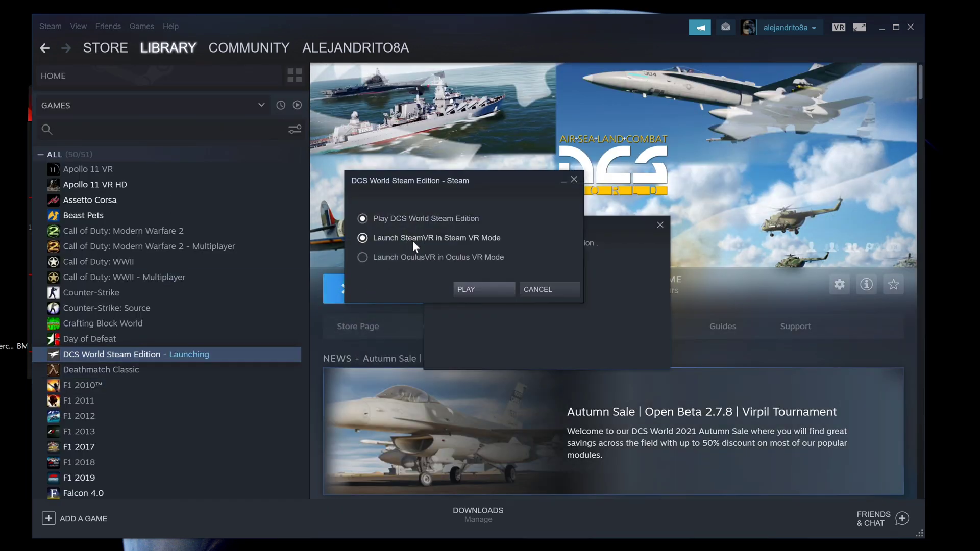
{"action": "left_click", "coordinate": [484, 294]}
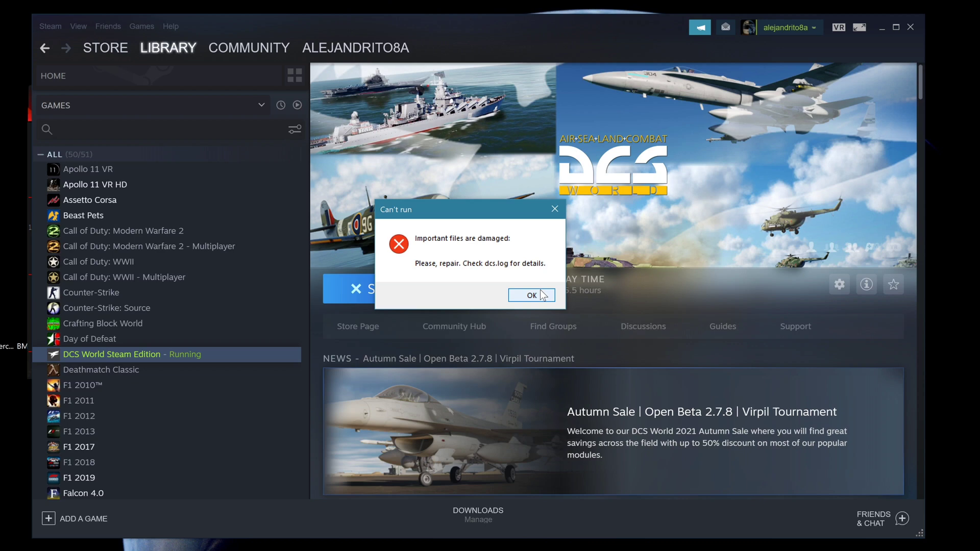
{"action": "left_click", "coordinate": [534, 296]}
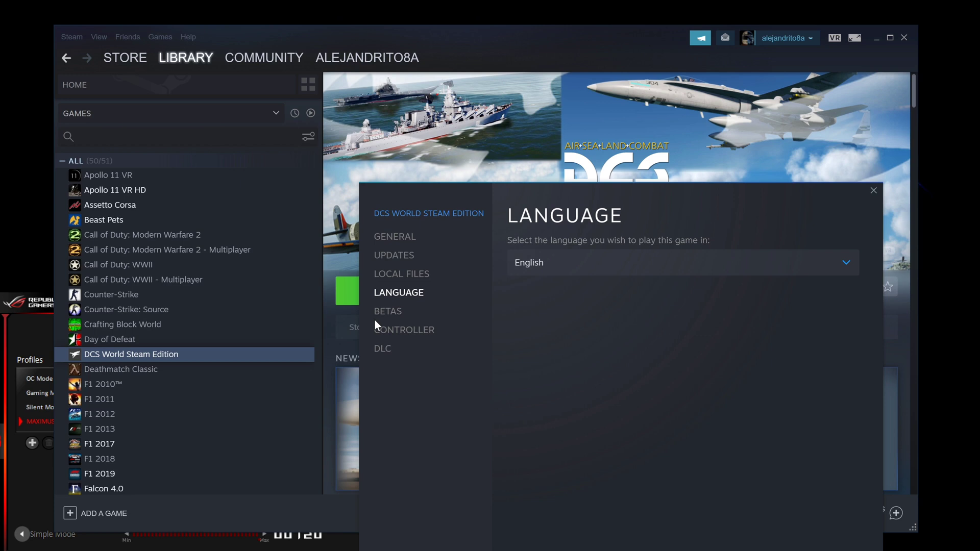
Opt DCS World Steam Edition in to the "openbeta - Public beta versions" branch.
{"action": "left_click", "coordinate": [376, 315]}
{"action": "left_click", "coordinate": [842, 270]}
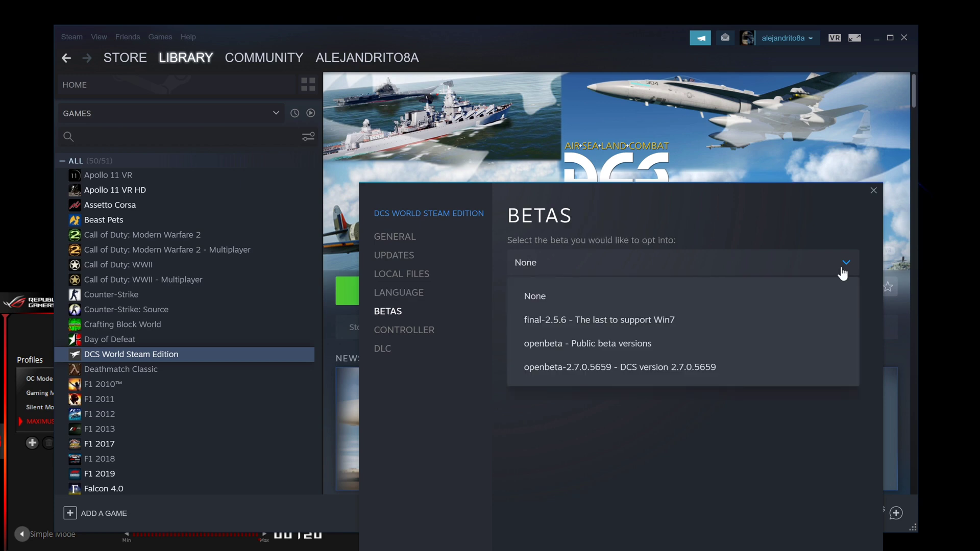
{"action": "left_click", "coordinate": [635, 344]}
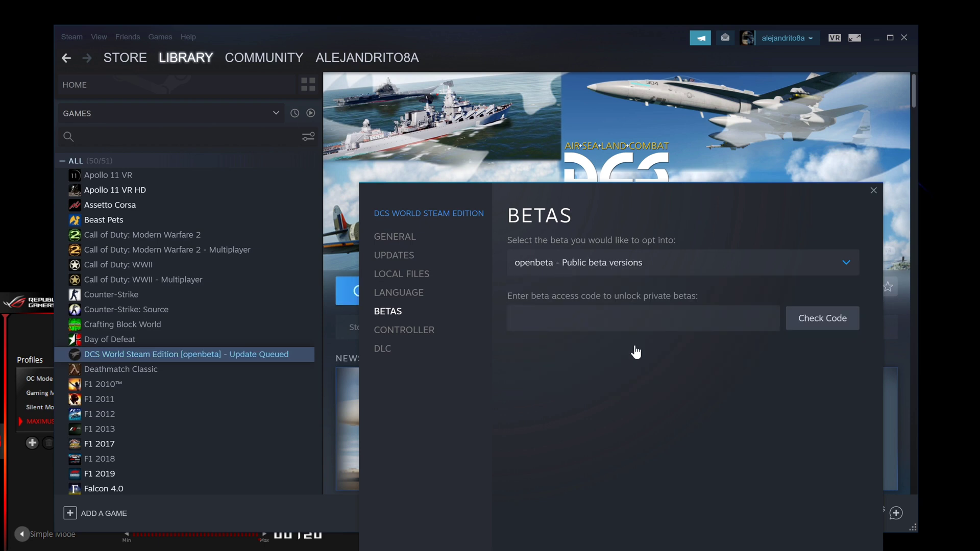
{"action": "left_click_drag", "start_coordinate": [638, 208], "coordinate": [651, 112]}
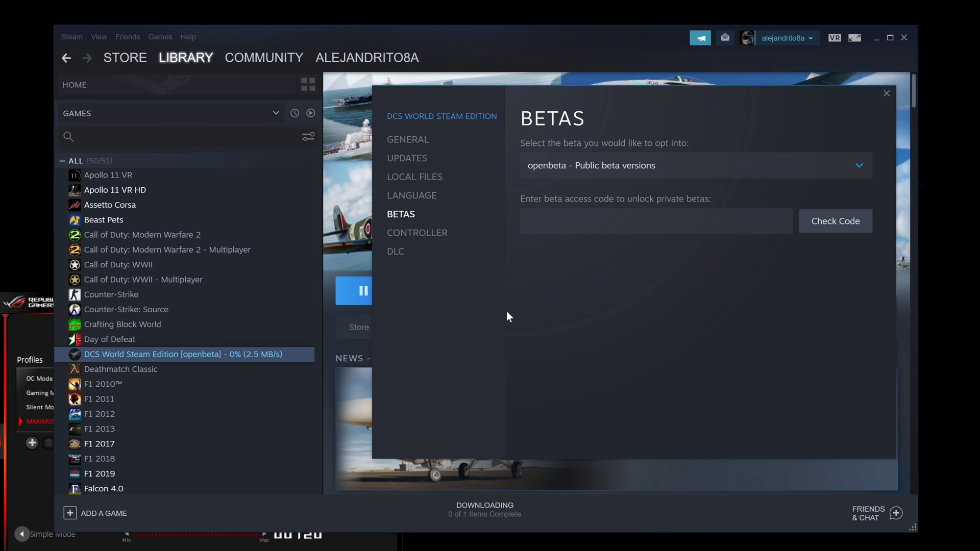
Check the DCS World Steam Edition update among the downloads and reopen the game's page in the library.
{"action": "left_click", "coordinate": [492, 508]}
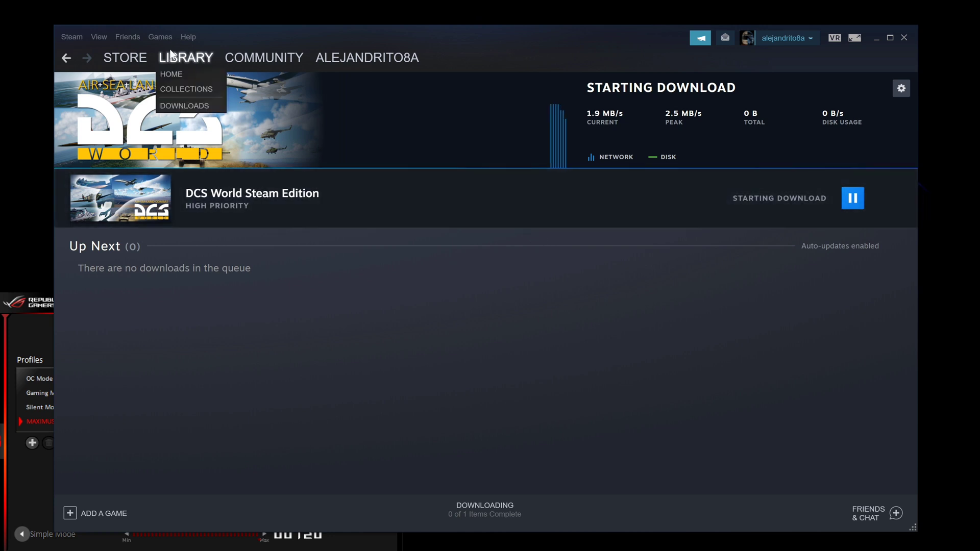
{"action": "mouse_move", "coordinate": [186, 58]}
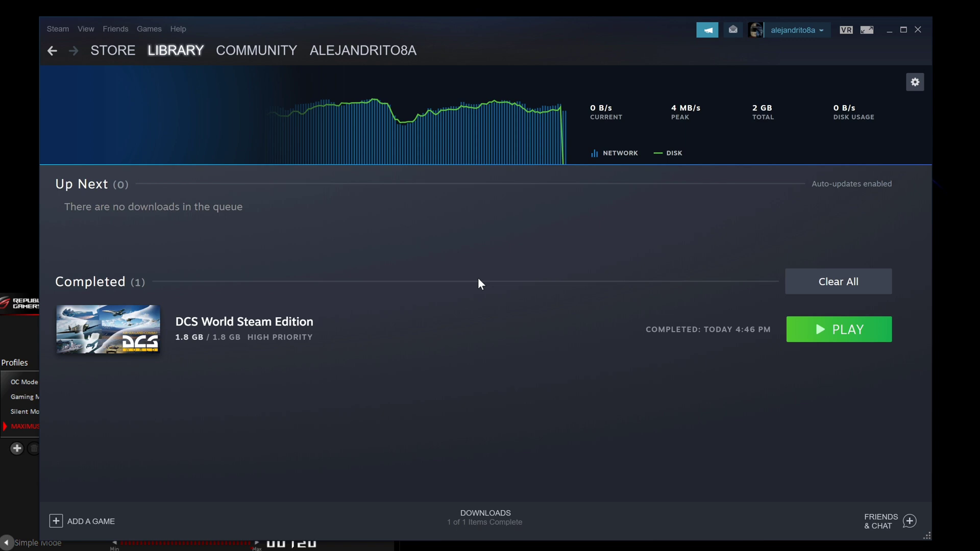
{"action": "left_click", "coordinate": [158, 50]}
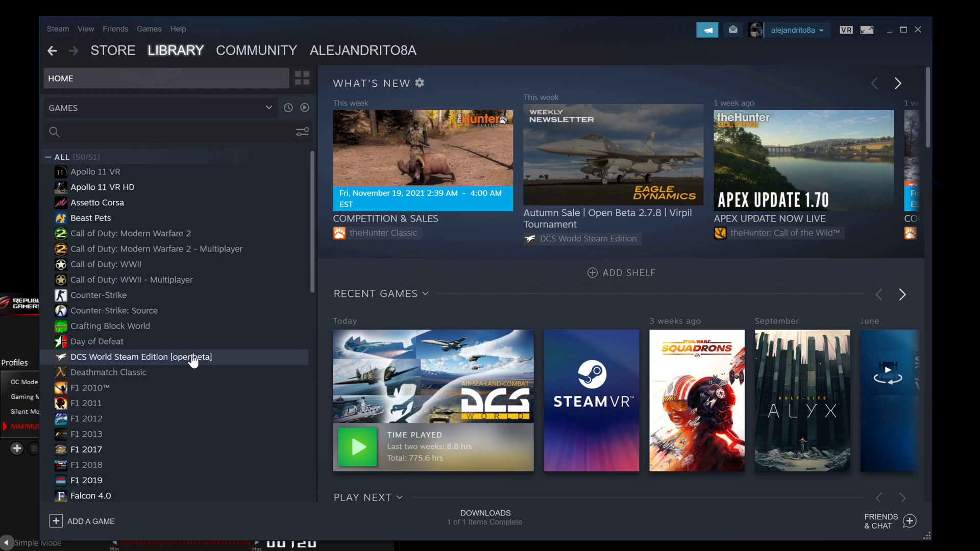
{"action": "left_click", "coordinate": [192, 357]}
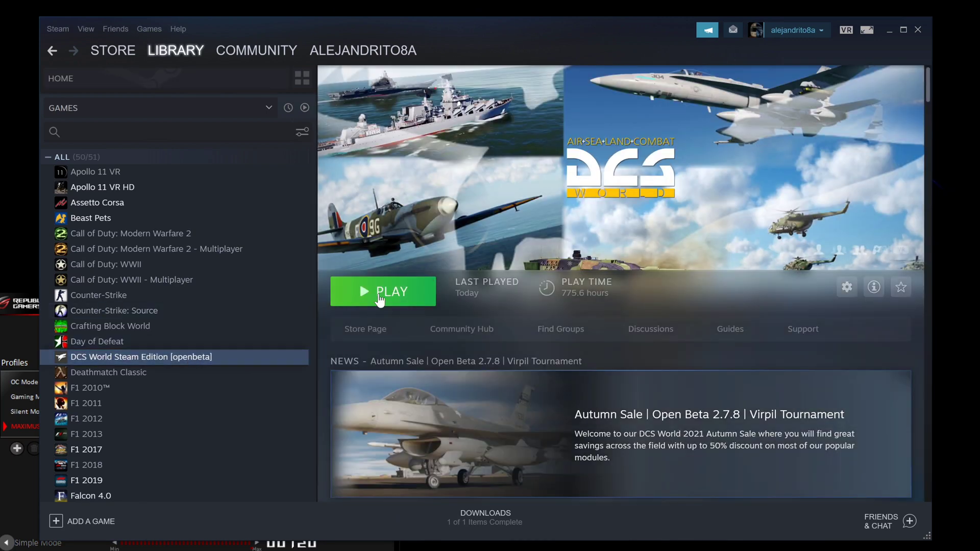
Examine the Steam client's beta participation setting and its available programs in the account settings.
{"action": "left_click", "coordinate": [58, 30]}
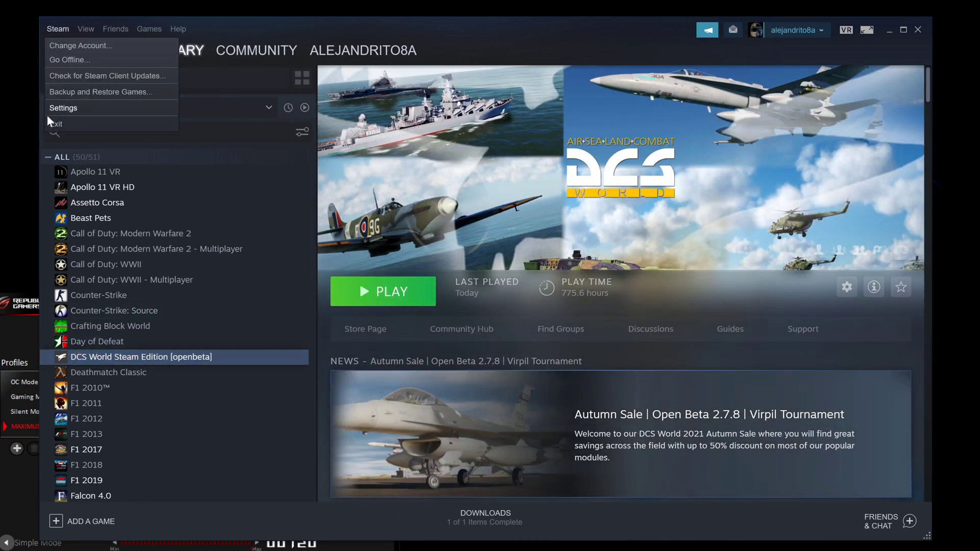
{"action": "left_click", "coordinate": [66, 107]}
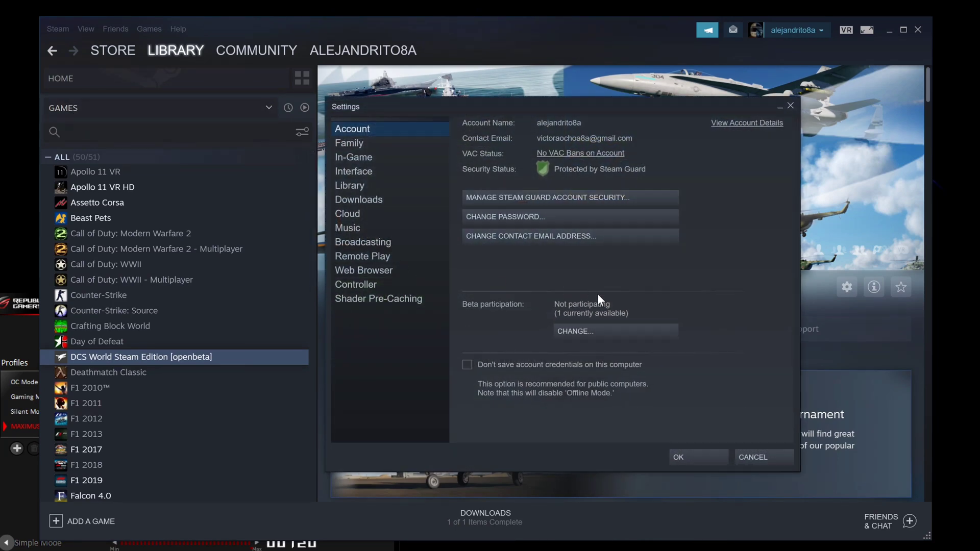
{"action": "left_click", "coordinate": [676, 332]}
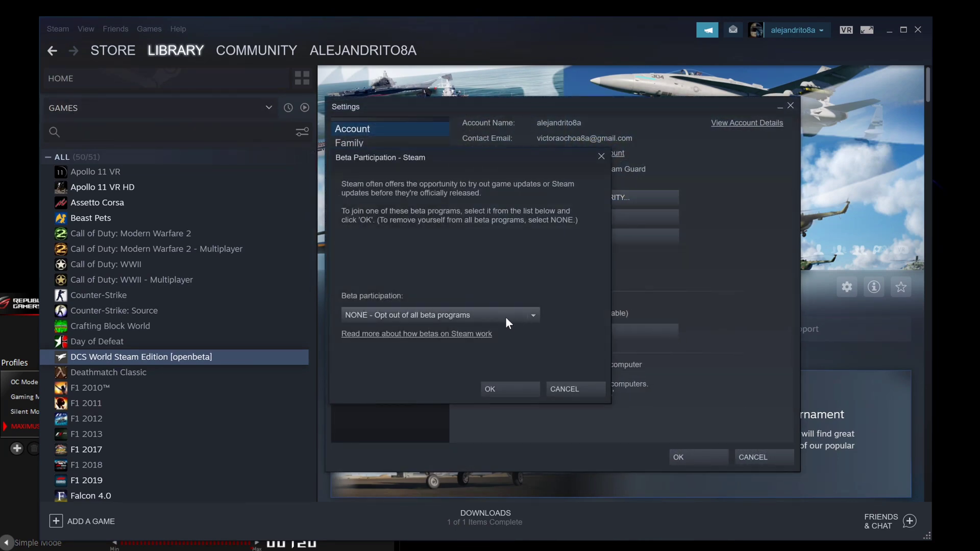
{"action": "left_click", "coordinate": [533, 315]}
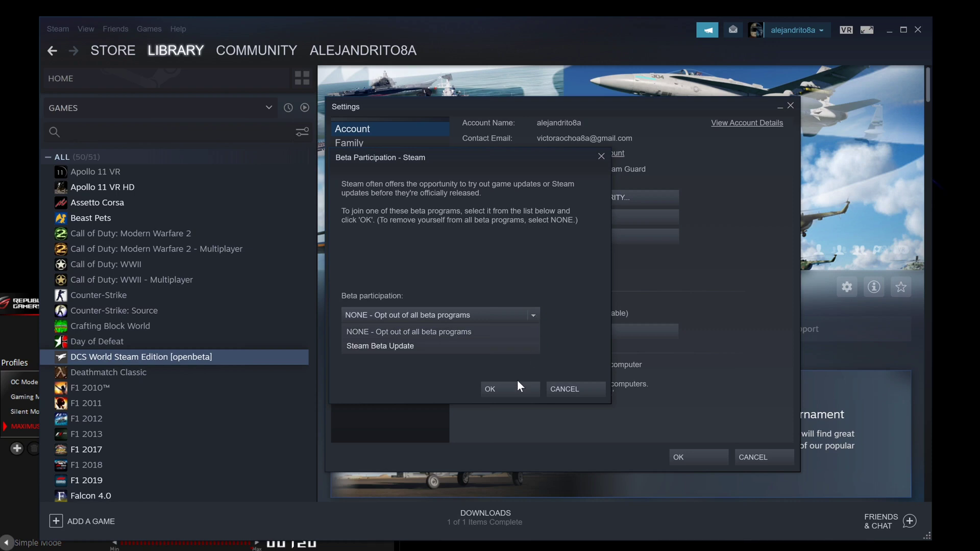
{"action": "left_click", "coordinate": [574, 389]}
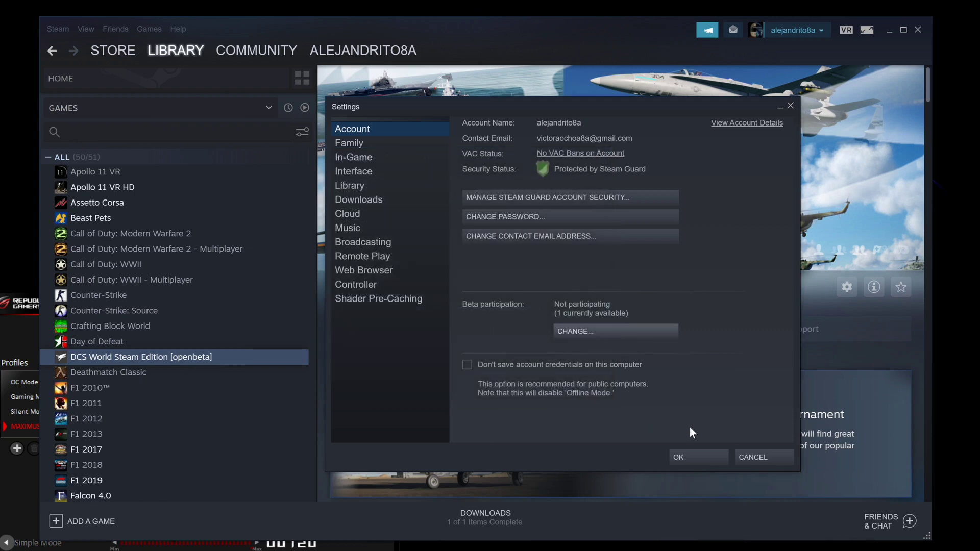
{"action": "left_click", "coordinate": [779, 459]}
Launch the open beta of DCS World Steam Edition in Steam VR Mode and dismiss the DCS user login.
{"action": "left_click", "coordinate": [403, 292]}
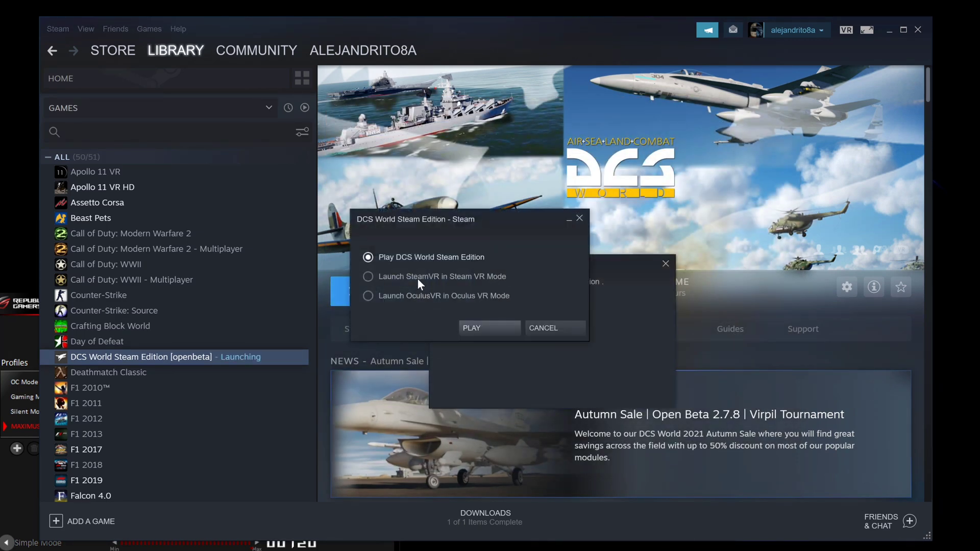
{"action": "left_click", "coordinate": [417, 280]}
{"action": "left_click", "coordinate": [470, 325]}
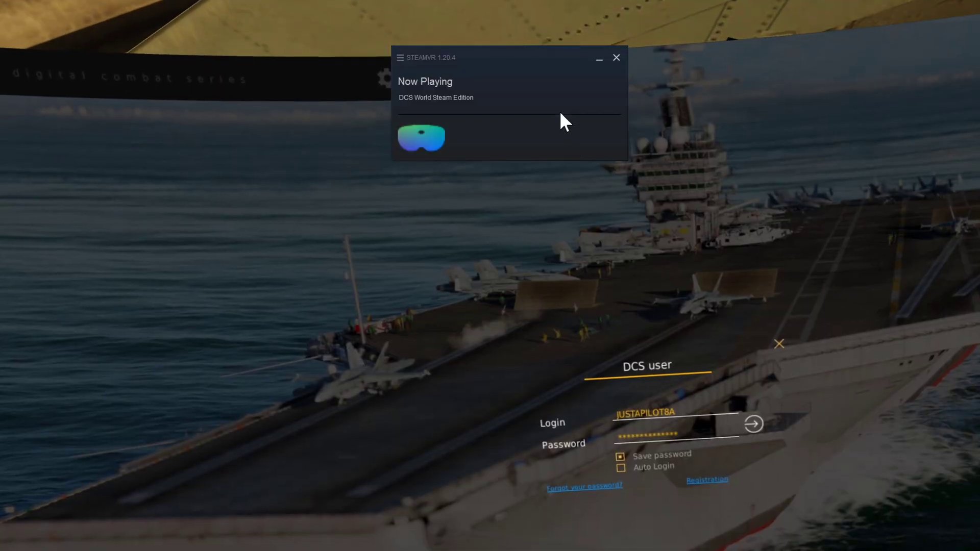
{"action": "left_click", "coordinate": [599, 58]}
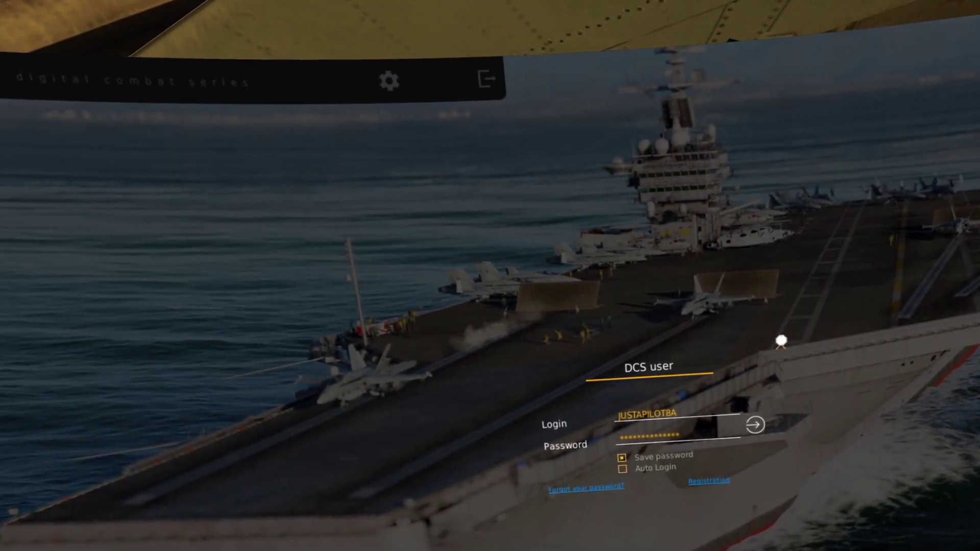
{"action": "left_click", "coordinate": [781, 342]}
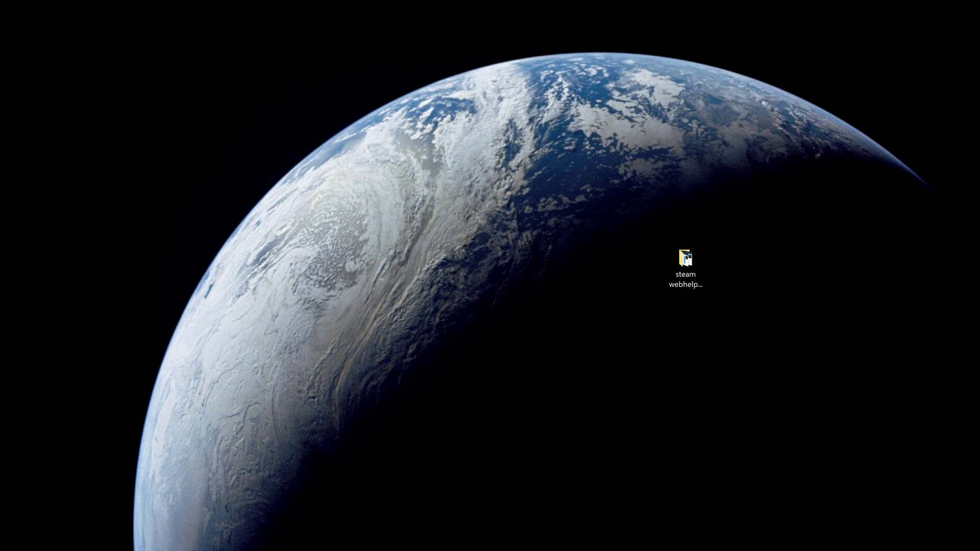
Create a desktop shortcut for Steam from its Start Menu file location and place it beside the steam webhelper folder.
{"action": "key", "text": "super"}
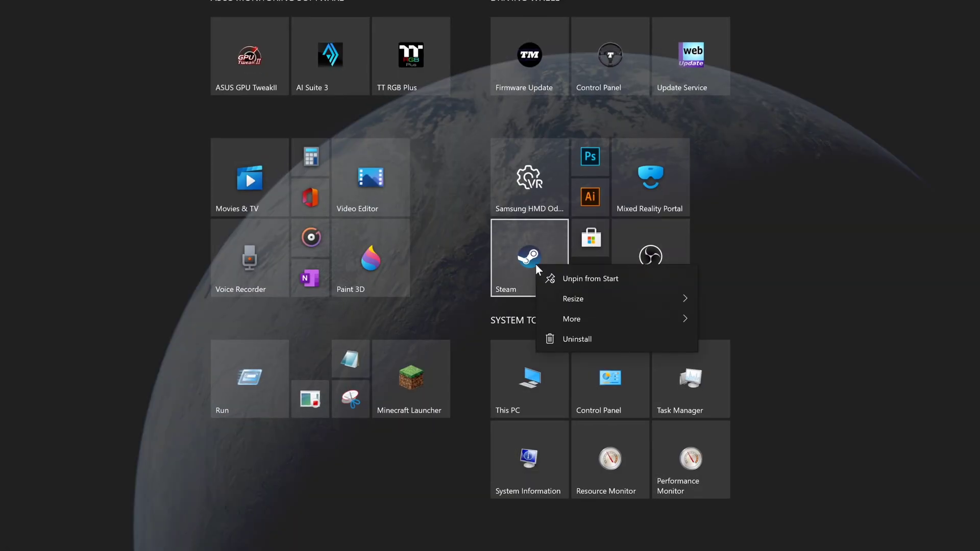
{"action": "left_click", "coordinate": [587, 318]}
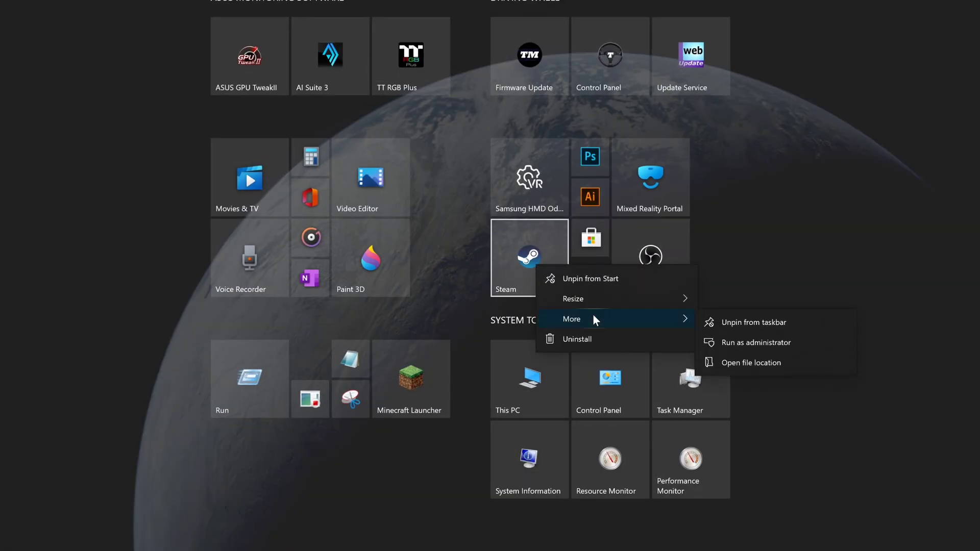
{"action": "left_click", "coordinate": [765, 363]}
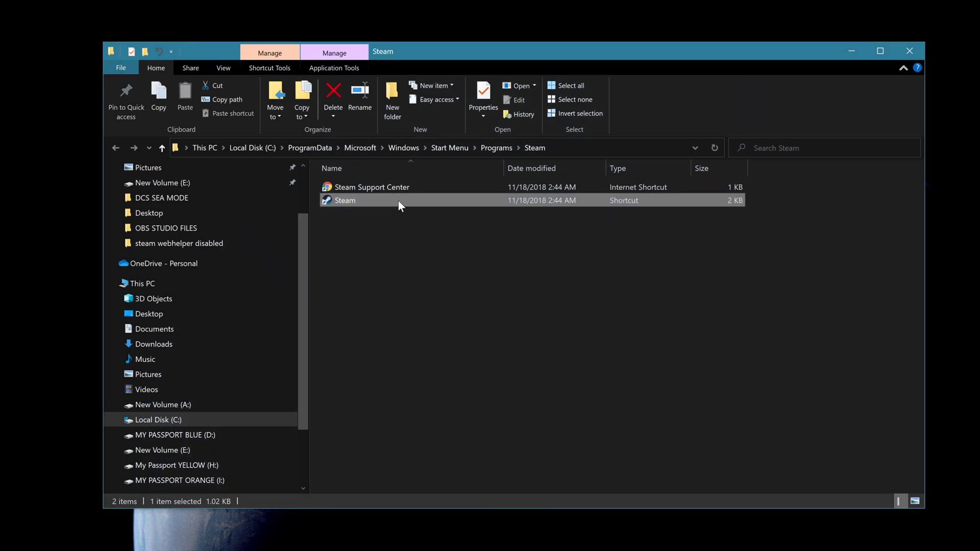
{"action": "right_click", "coordinate": [398, 204]}
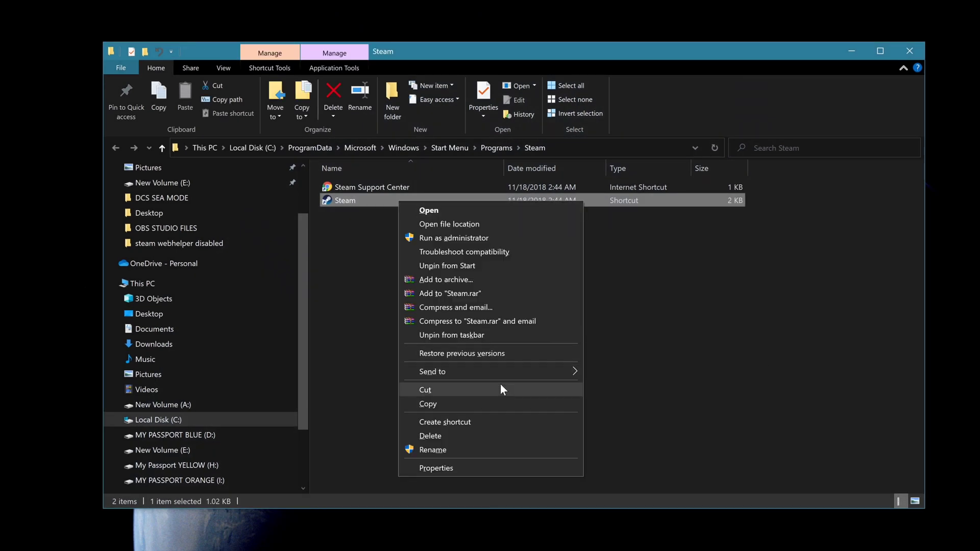
{"action": "mouse_move", "coordinate": [519, 370]}
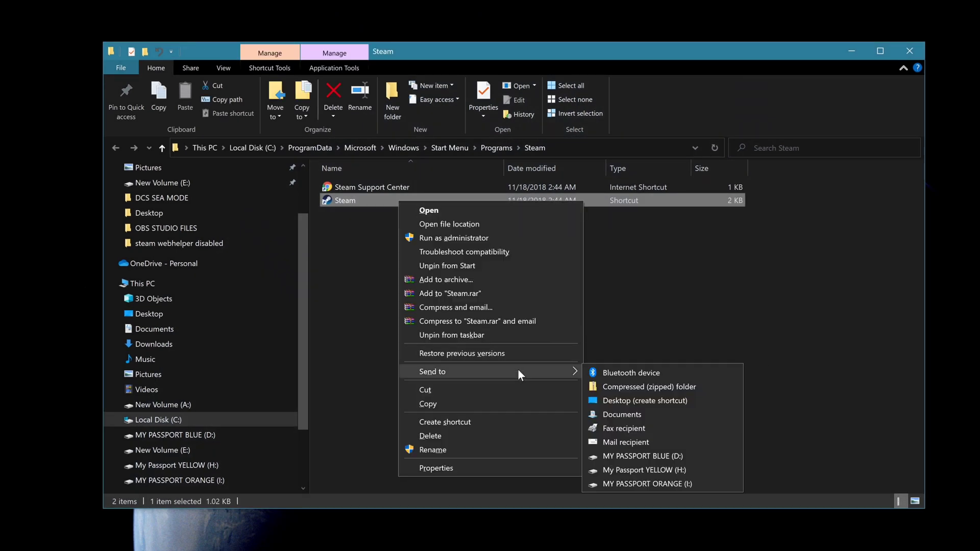
{"action": "left_click", "coordinate": [683, 403]}
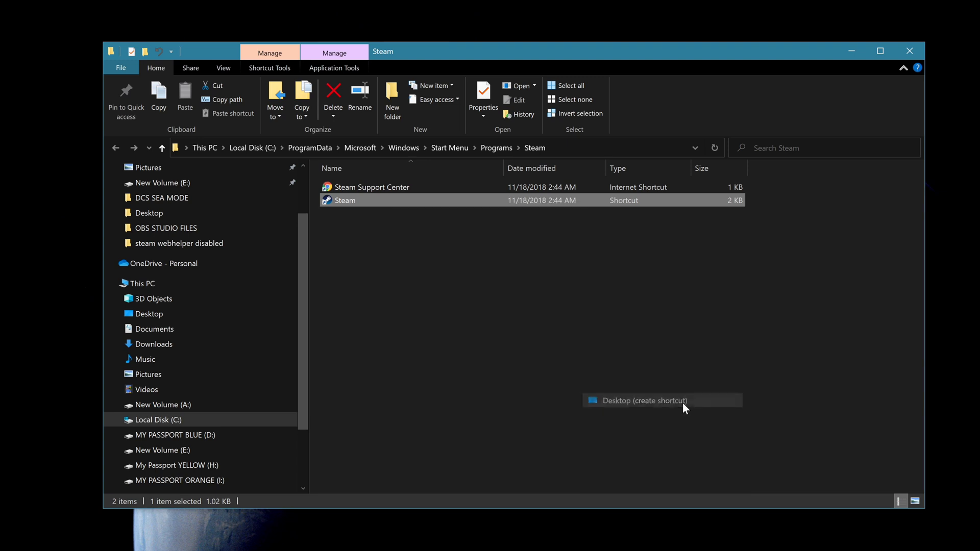
{"action": "left_click", "coordinate": [909, 51]}
{"action": "left_click_drag", "start_coordinate": [306, 331], "coordinate": [618, 268]}
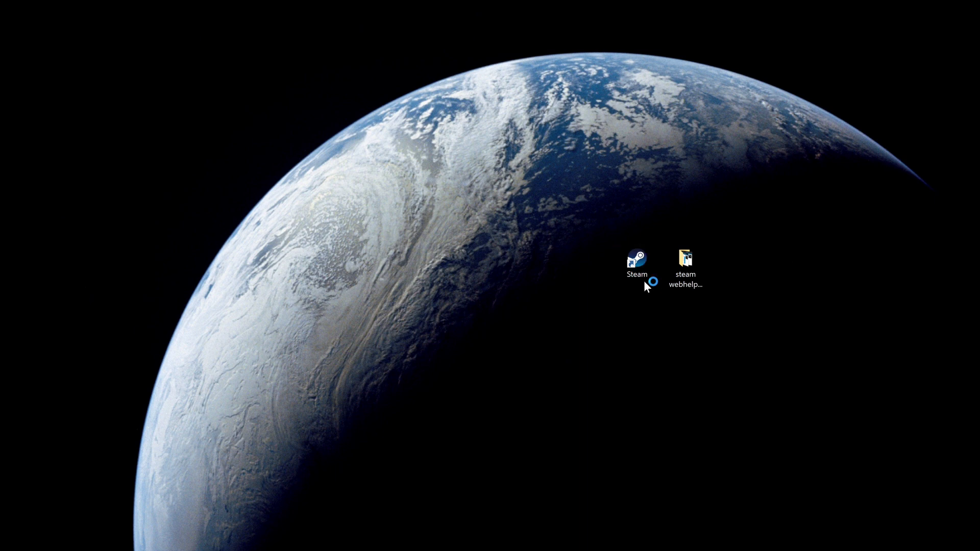
Open the shortcut properties of the Steam desktop icon and move the window clear of the desktop icons.
{"action": "right_click", "coordinate": [643, 262]}
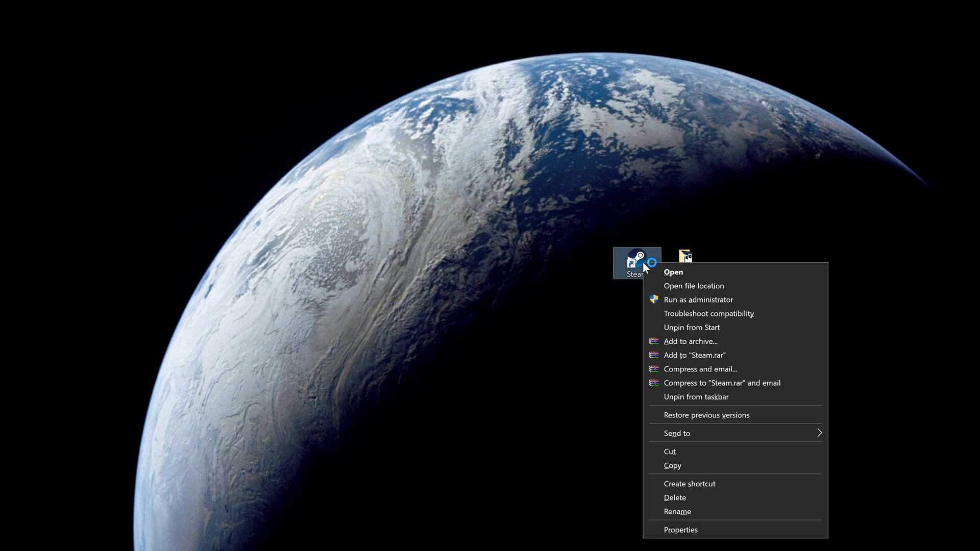
{"action": "left_click", "coordinate": [725, 532]}
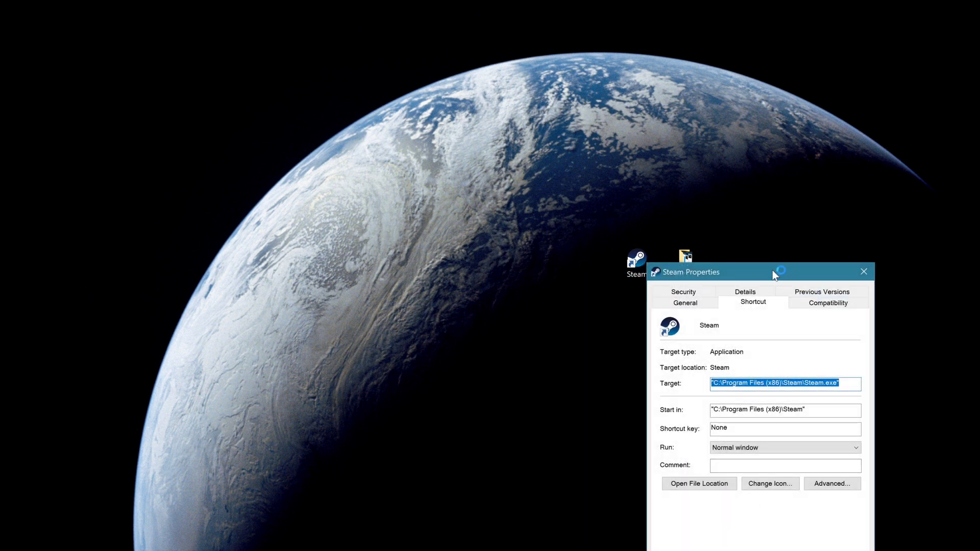
{"action": "left_click_drag", "start_coordinate": [773, 271], "coordinate": [514, 125]}
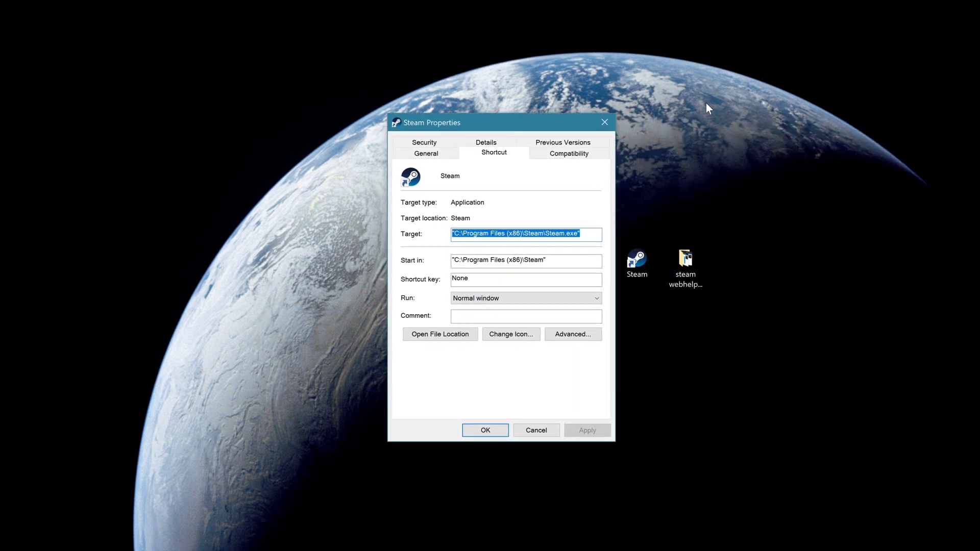
Copy the "-no-browser +open steam://open/minigameslist" launch command with its Steam path from INSTRUCCIONS.txt in the steam webhelper folder.
{"action": "double_click", "coordinate": [685, 259]}
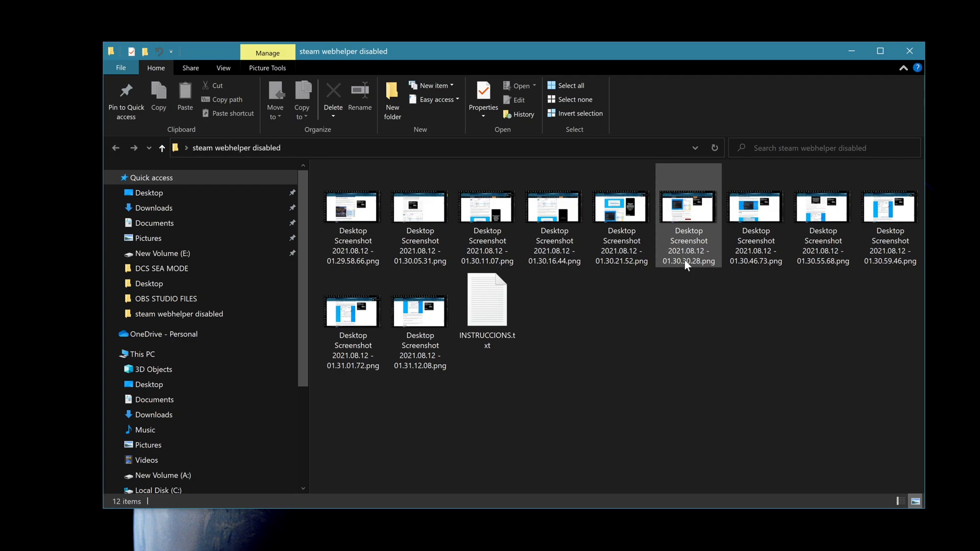
{"action": "double_click", "coordinate": [487, 304]}
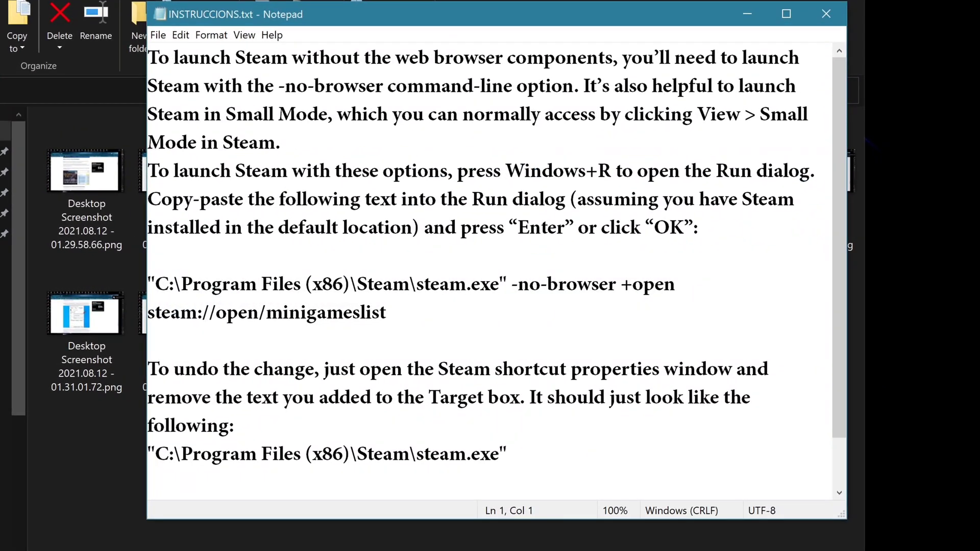
{"action": "left_click_drag", "start_coordinate": [507, 454], "coordinate": [147, 57]}
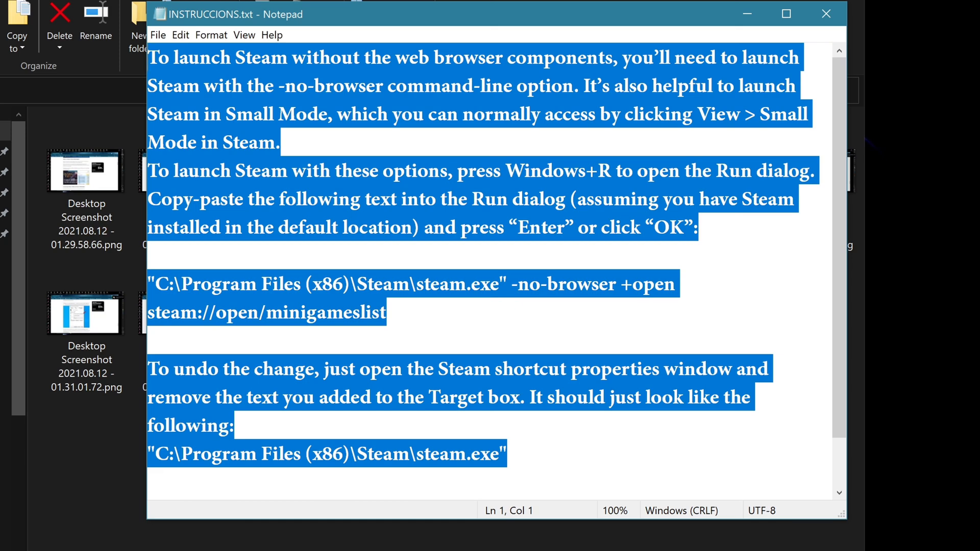
{"action": "left_click", "coordinate": [507, 455]}
{"action": "left_click_drag", "start_coordinate": [387, 312], "coordinate": [148, 283]}
{"action": "right_click", "coordinate": [175, 277]}
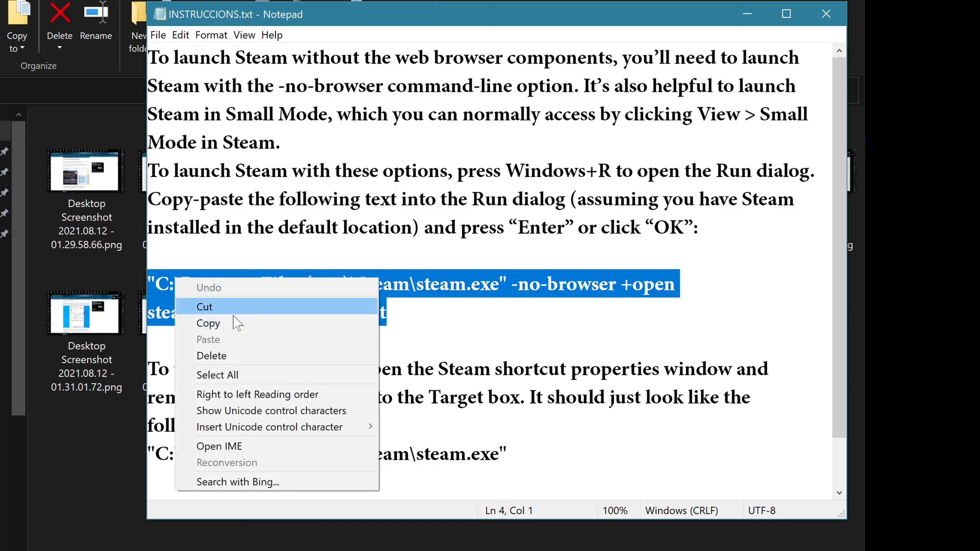
{"action": "left_click", "coordinate": [247, 323]}
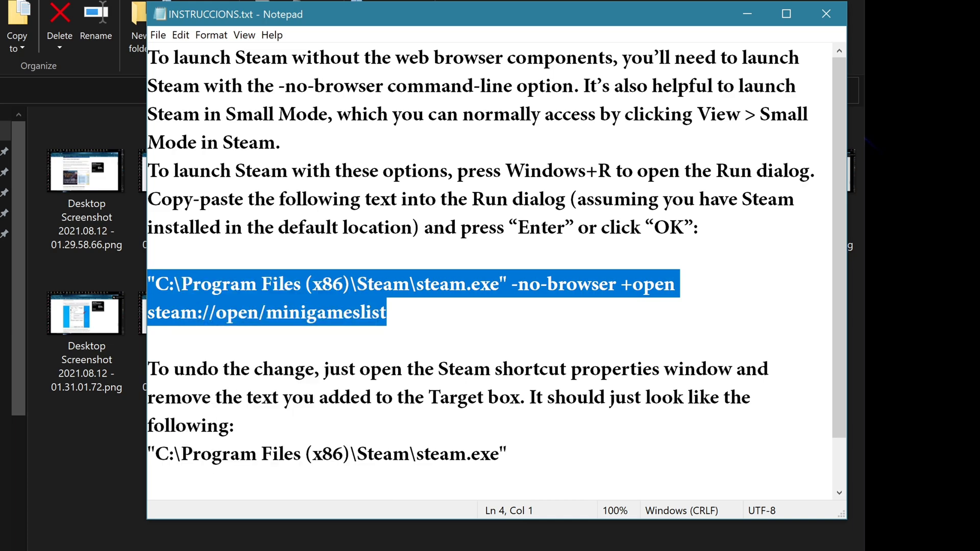
{"action": "left_click", "coordinate": [747, 13]}
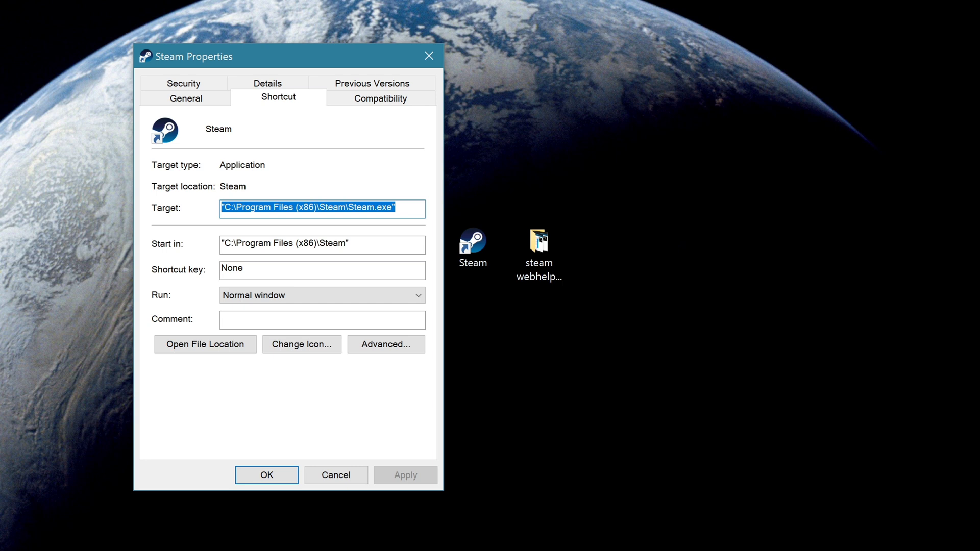
Replace the Steam shortcut's target with "C:\Program Files (x86)\Steam\steam.exe" -no-browser +open steam://open/minigameslist and save the properties.
{"action": "left_click_drag", "start_coordinate": [397, 207], "coordinate": [220, 207]}
{"action": "right_click", "coordinate": [285, 207]}
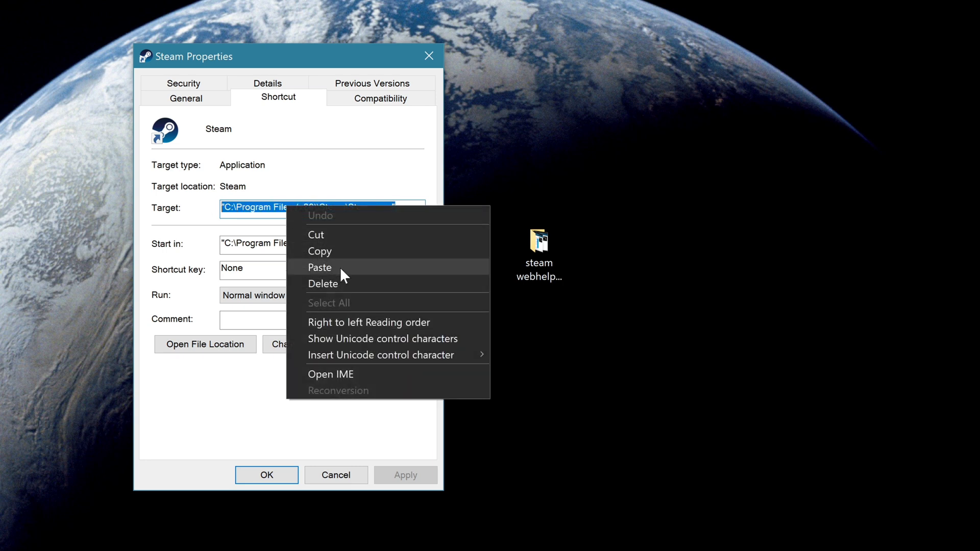
{"action": "left_click", "coordinate": [340, 267]}
{"action": "key", "text": "Tab"}
{"action": "key", "text": "shift+Tab"}
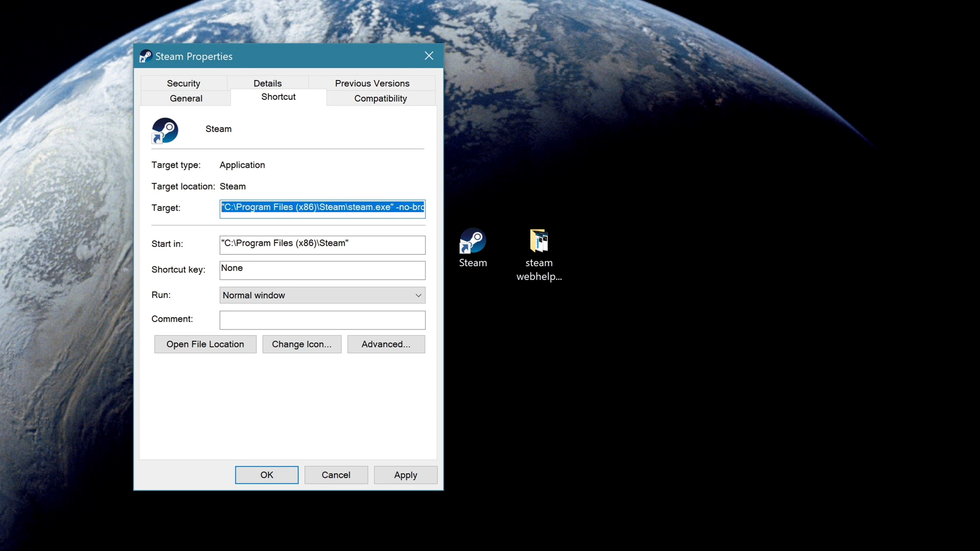
{"action": "key", "text": "ctrl+shift+Right"}
{"action": "key", "text": "ctrl+shift+Right"}
{"action": "key", "text": "ctrl+shift+Right"}
{"action": "key", "text": "ctrl+shift+Right"}
{"action": "key", "text": "ctrl+shift+Right"}
{"action": "key", "text": "ctrl+shift+Right"}
{"action": "key", "text": "ctrl+shift+Right"}
{"action": "key", "text": "ctrl+shift+Right"}
{"action": "key", "text": "ctrl+shift+Right"}
{"action": "key", "text": "ctrl+shift+Right"}
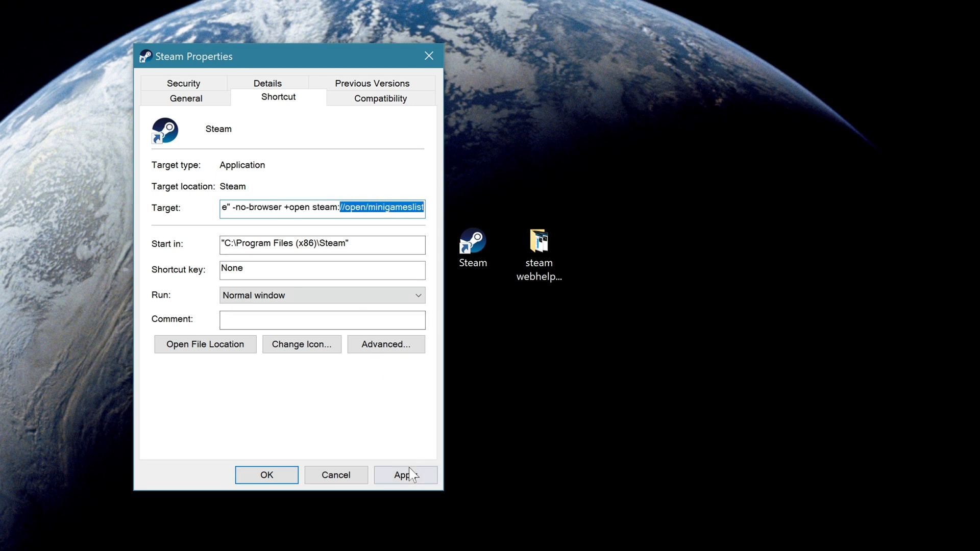
{"action": "left_click", "coordinate": [415, 483]}
{"action": "left_click", "coordinate": [270, 469]}
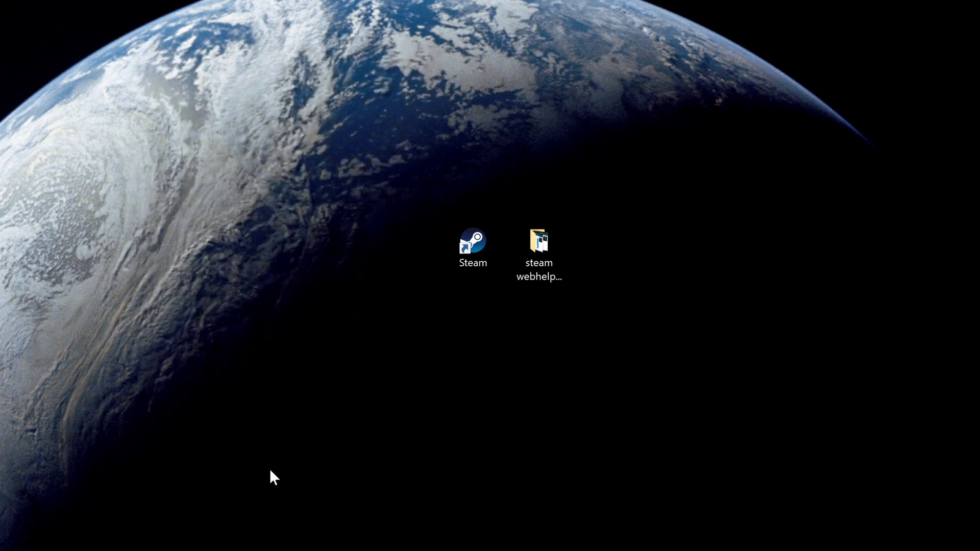
Start Steam normally without the edited shortcut, dismiss the news and view DCS World Steam Edition in the library.
{"action": "double_click", "coordinate": [464, 246]}
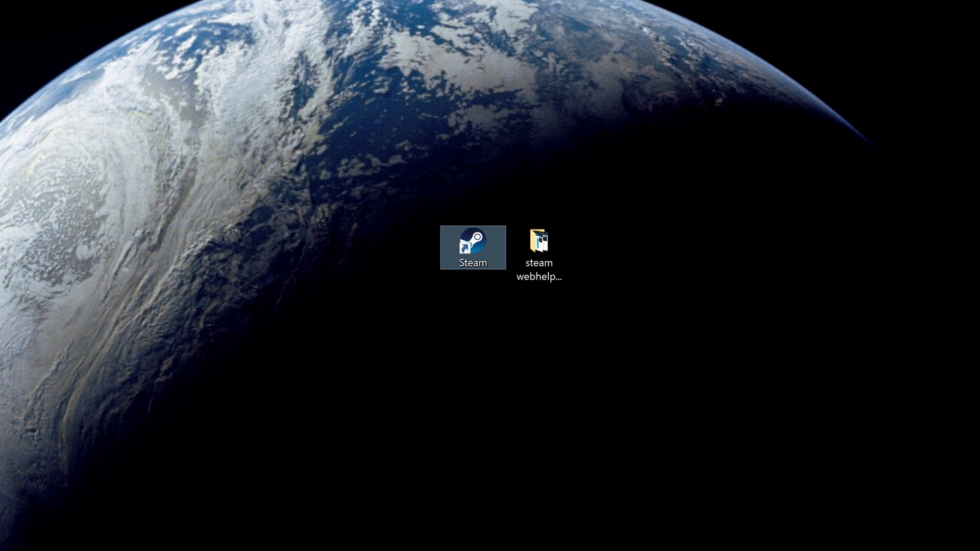
{"action": "key", "text": "super"}
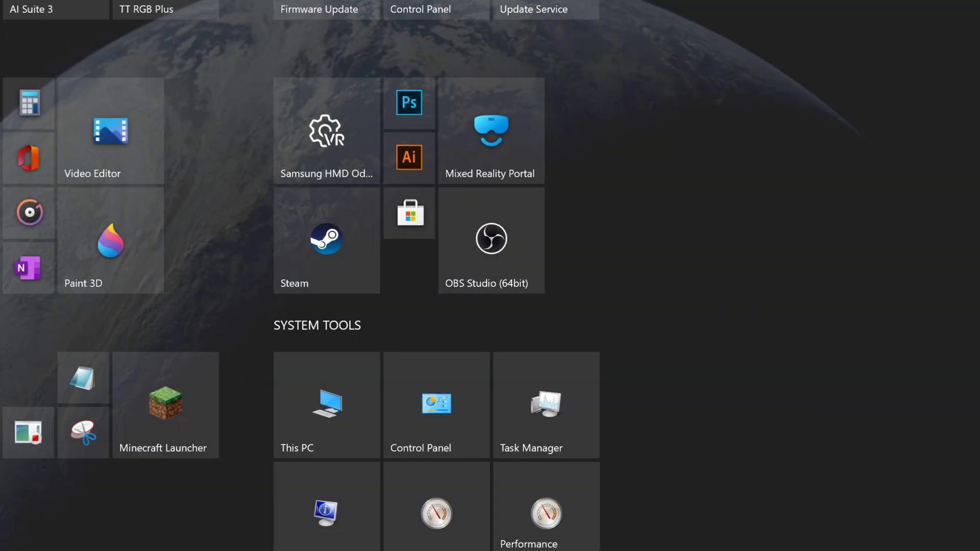
{"action": "left_click", "coordinate": [339, 243]}
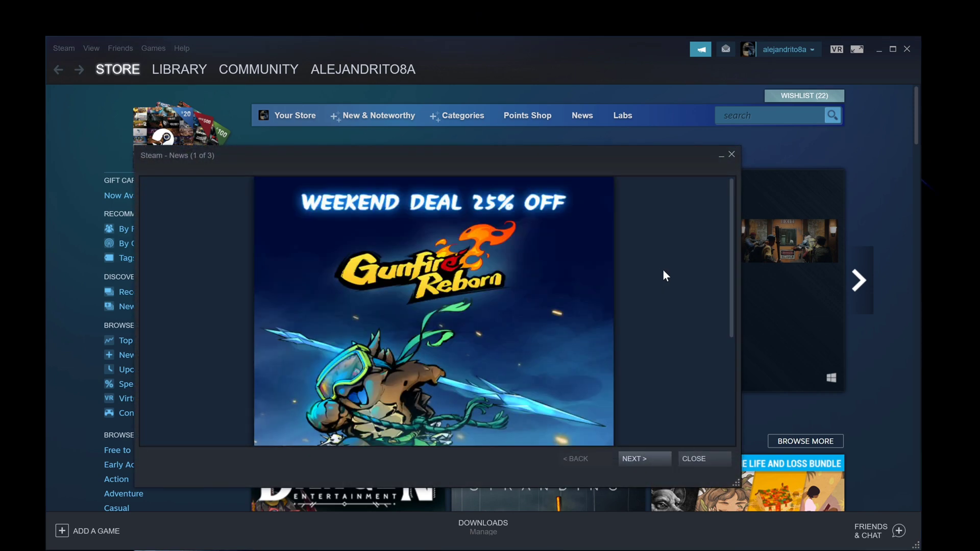
{"action": "left_click", "coordinate": [717, 458]}
{"action": "left_click", "coordinate": [178, 72]}
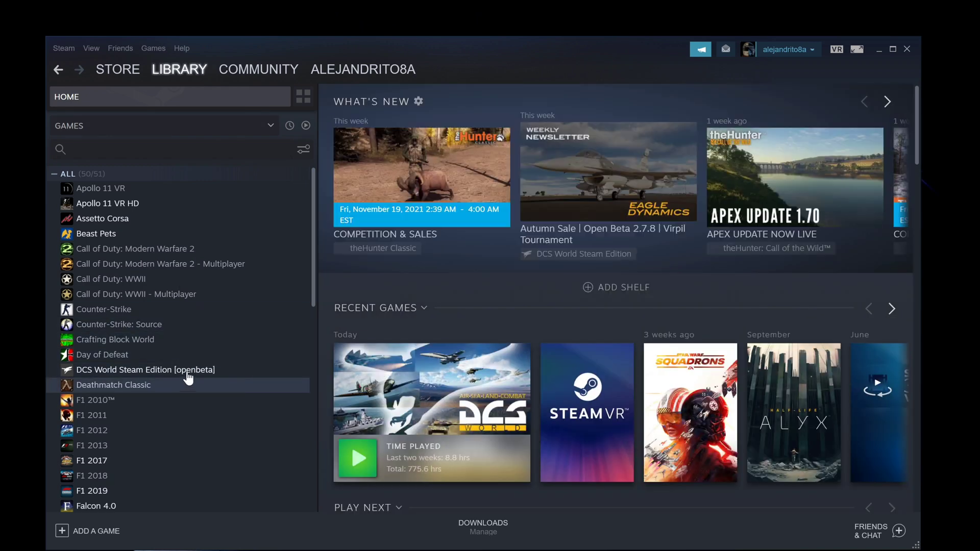
{"action": "left_click", "coordinate": [189, 373]}
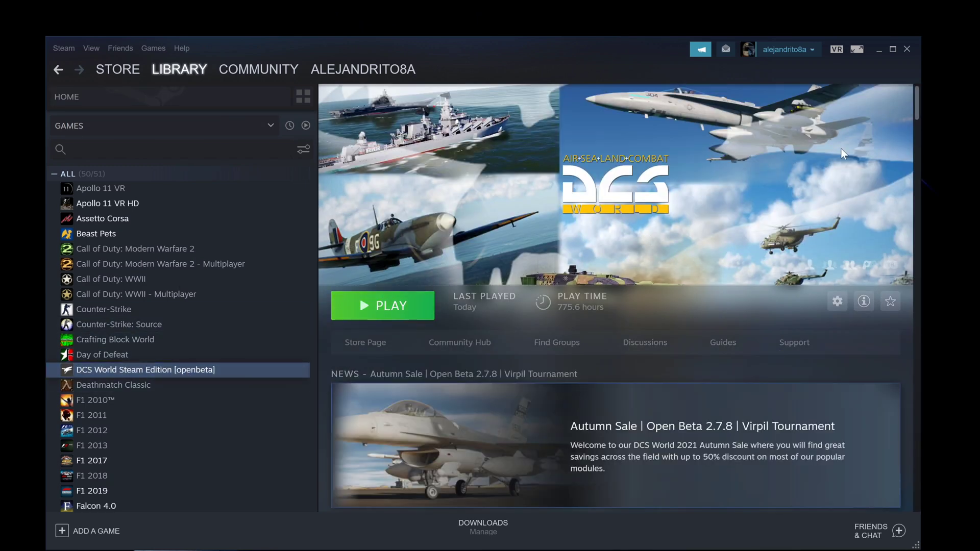
Exit Steam completely, refresh the desktop and relaunch Steam from the edited desktop shortcut.
{"action": "left_click", "coordinate": [907, 49]}
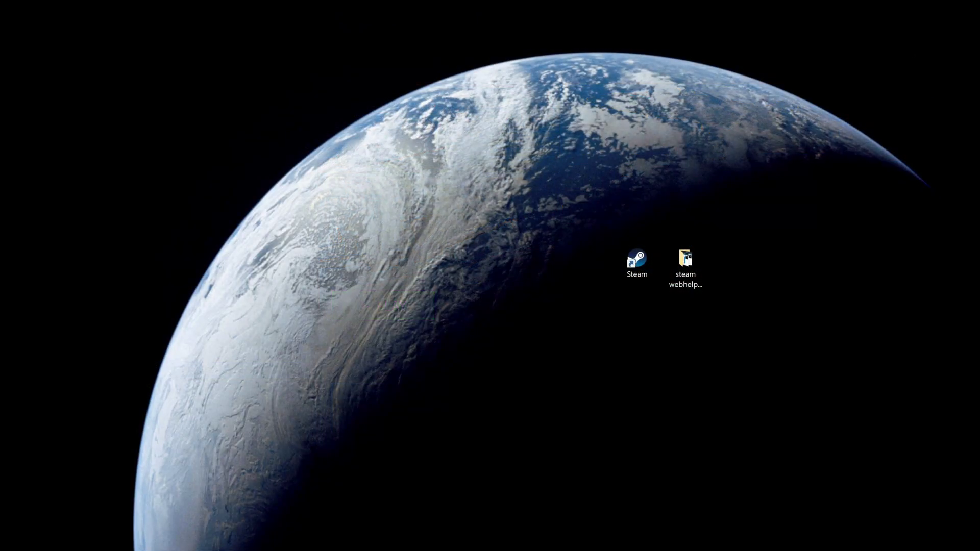
{"action": "right_click", "coordinate": [911, 518]}
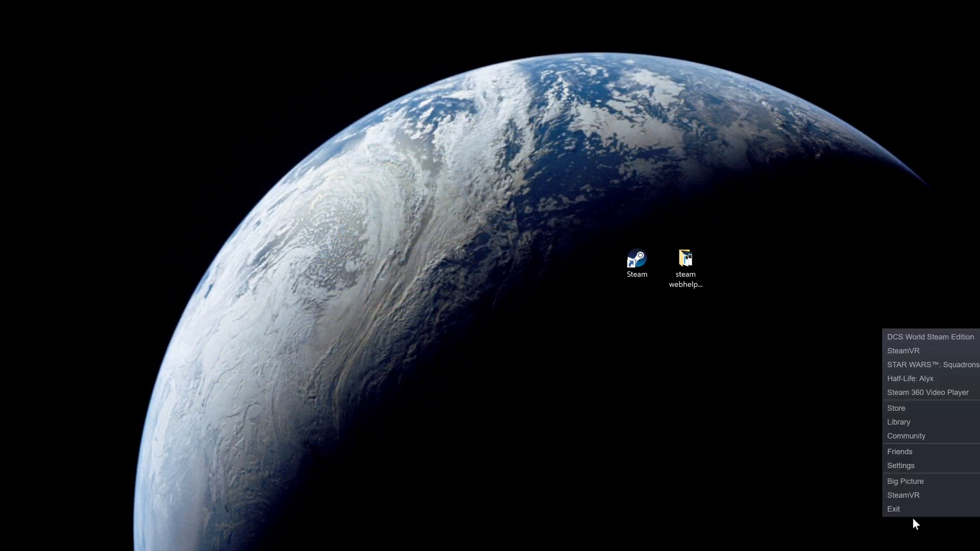
{"action": "left_click", "coordinate": [893, 507]}
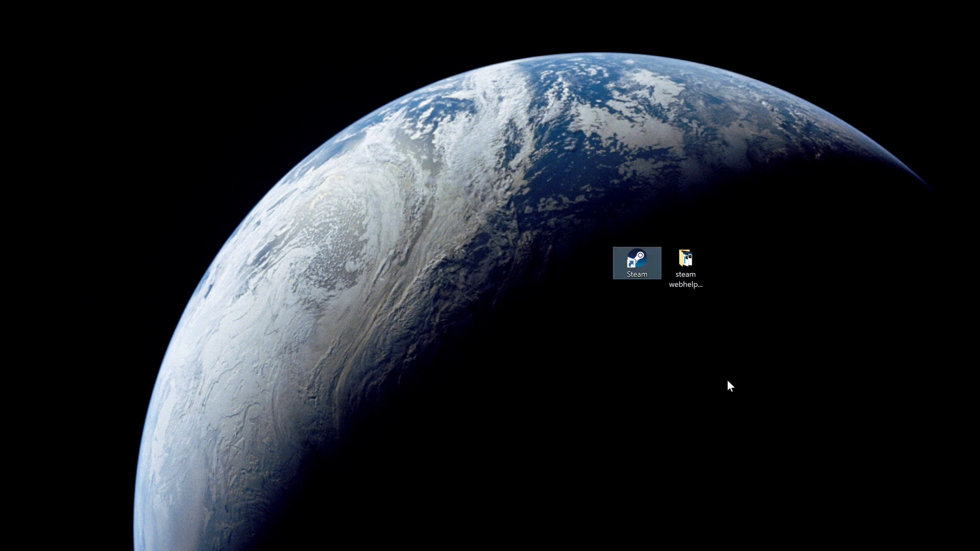
{"action": "right_click", "coordinate": [695, 364]}
{"action": "left_click", "coordinate": [737, 400]}
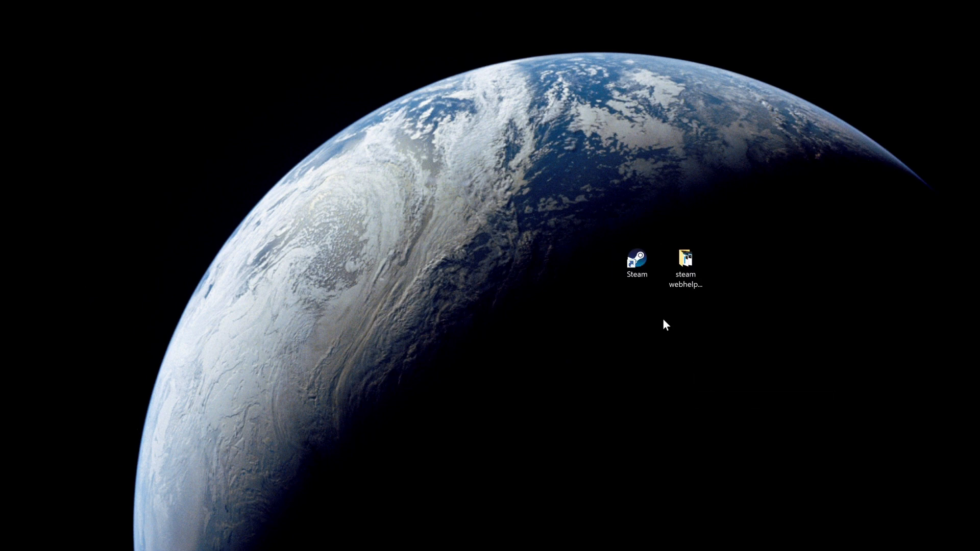
{"action": "right_click", "coordinate": [641, 271]}
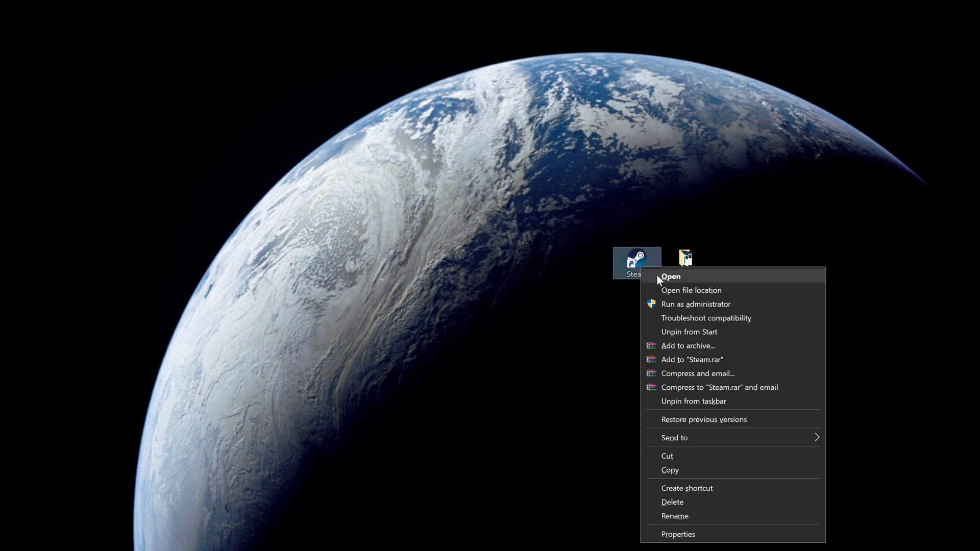
{"action": "left_click", "coordinate": [657, 276]}
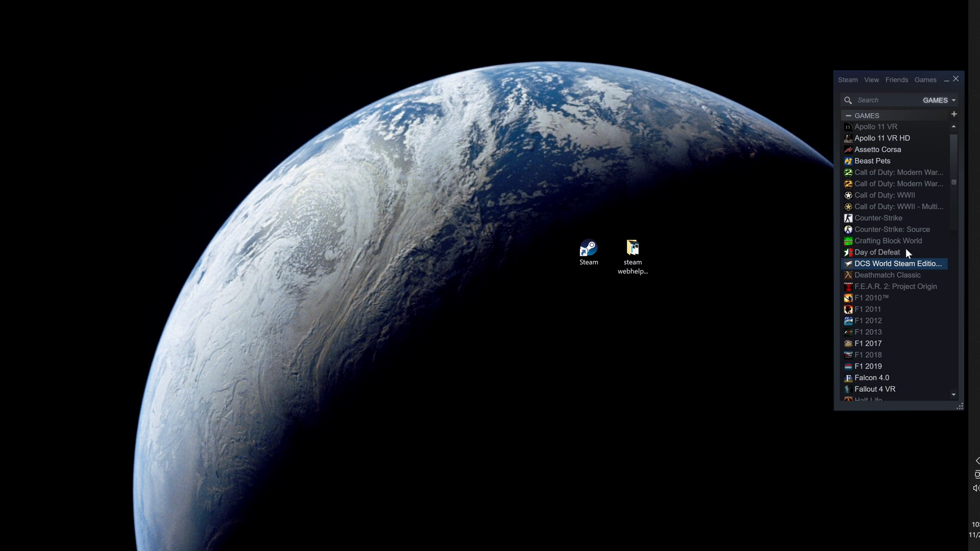
Switch Steam to Large Mode, check the library page without the browser, and return to Small Mode.
{"action": "left_click", "coordinate": [872, 81]}
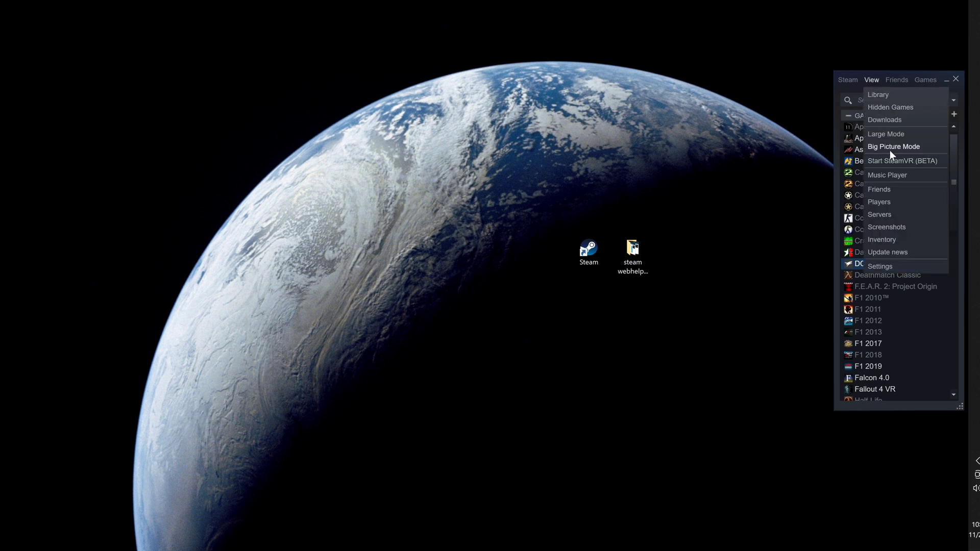
{"action": "left_click", "coordinate": [894, 133]}
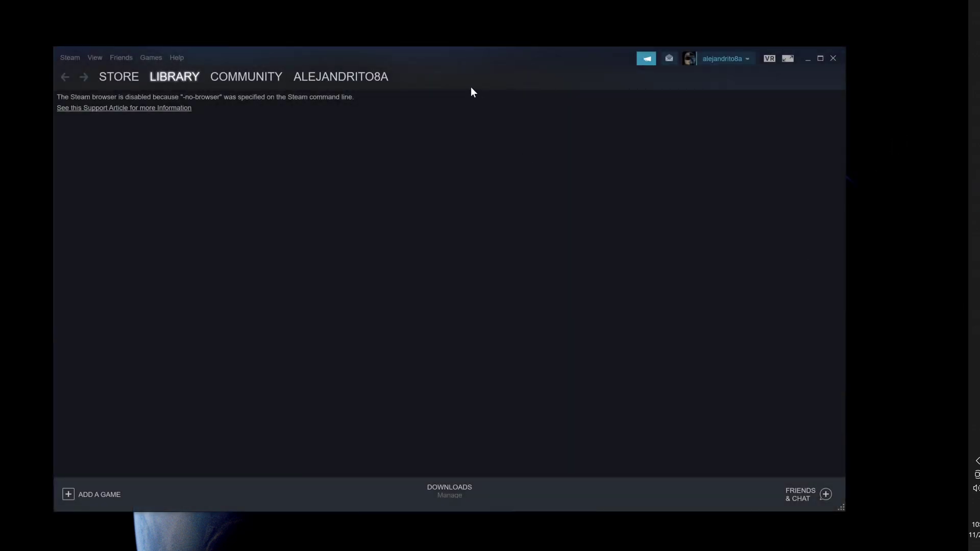
{"action": "left_click", "coordinate": [162, 80]}
{"action": "left_click", "coordinate": [165, 79]}
{"action": "left_click", "coordinate": [163, 92]}
{"action": "left_click", "coordinate": [95, 59]}
{"action": "left_click", "coordinate": [118, 112]}
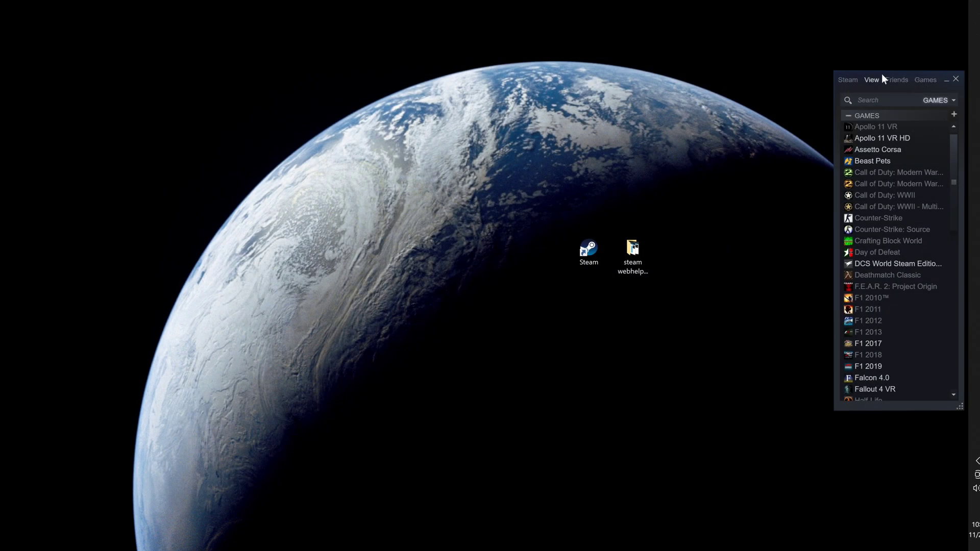
Launch DCS World Steam Edition from the Steam library in Steam VR Mode and log in with the saved DCS account.
{"action": "double_click", "coordinate": [883, 263]}
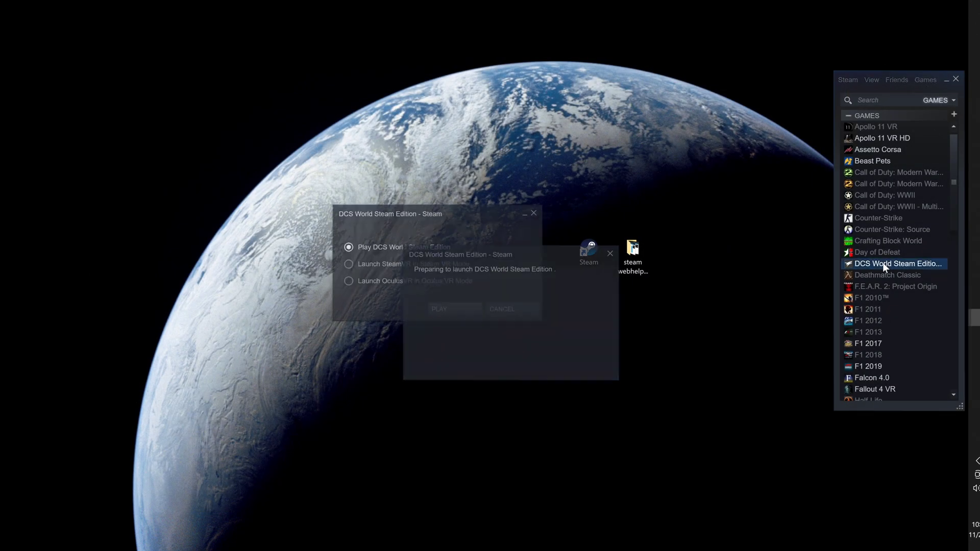
{"action": "left_click", "coordinate": [375, 265]}
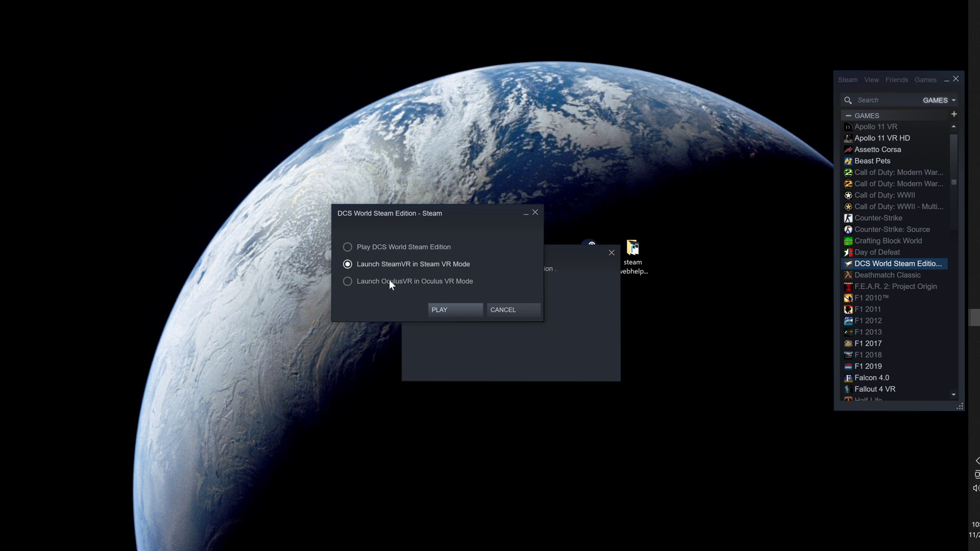
{"action": "left_click", "coordinate": [443, 309]}
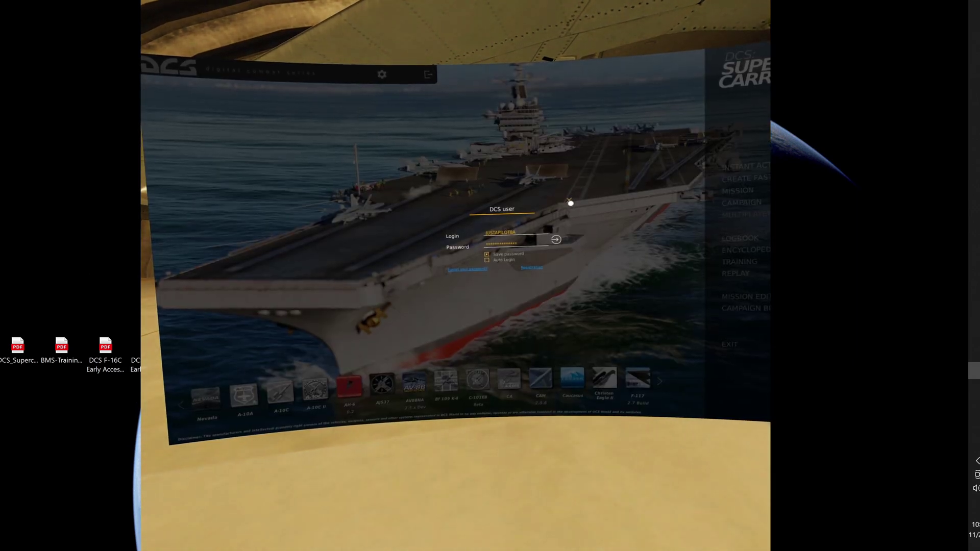
{"action": "left_click", "coordinate": [555, 238]}
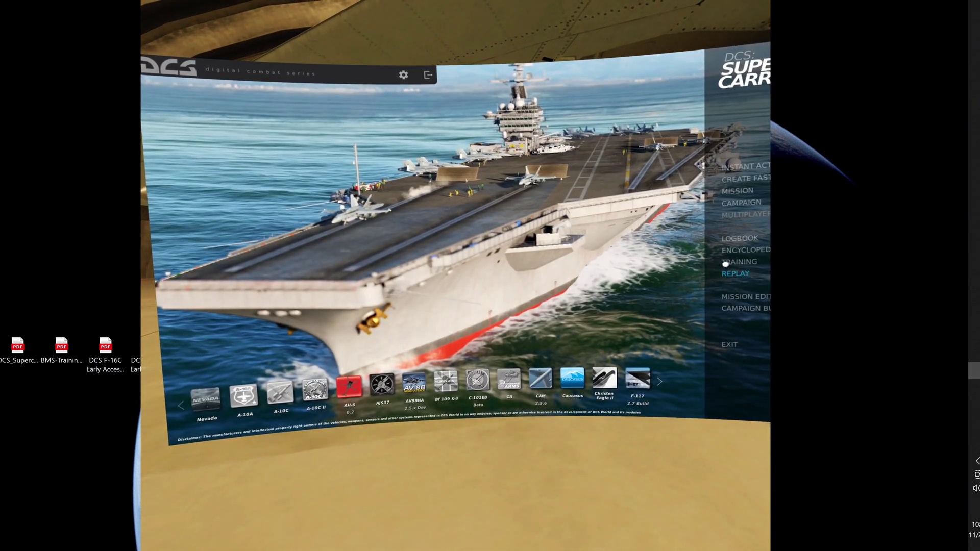
Start the F-16C Landing instant action mission on the Caucasus map, begin flying, and view the aircraft close up from outside.
{"action": "left_click", "coordinate": [744, 166]}
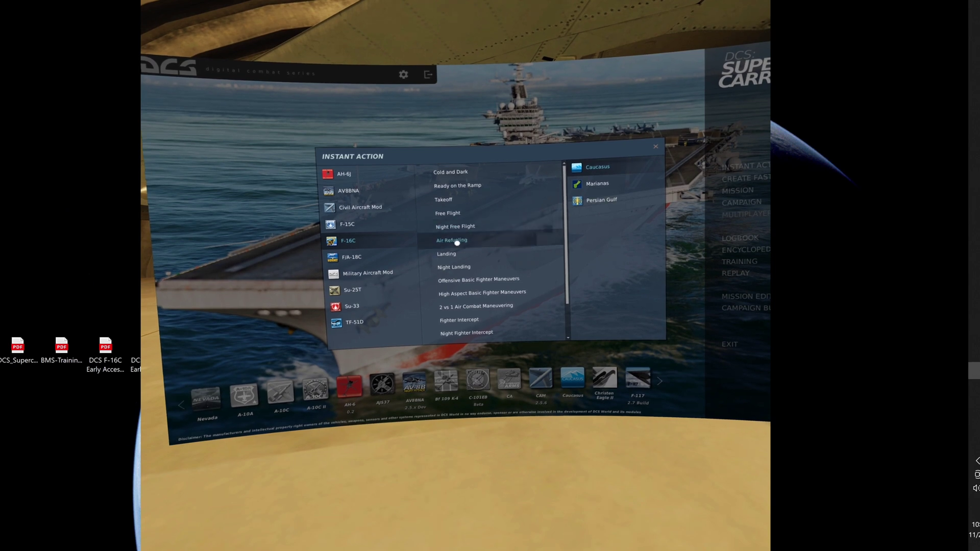
{"action": "double_click", "coordinate": [471, 253]}
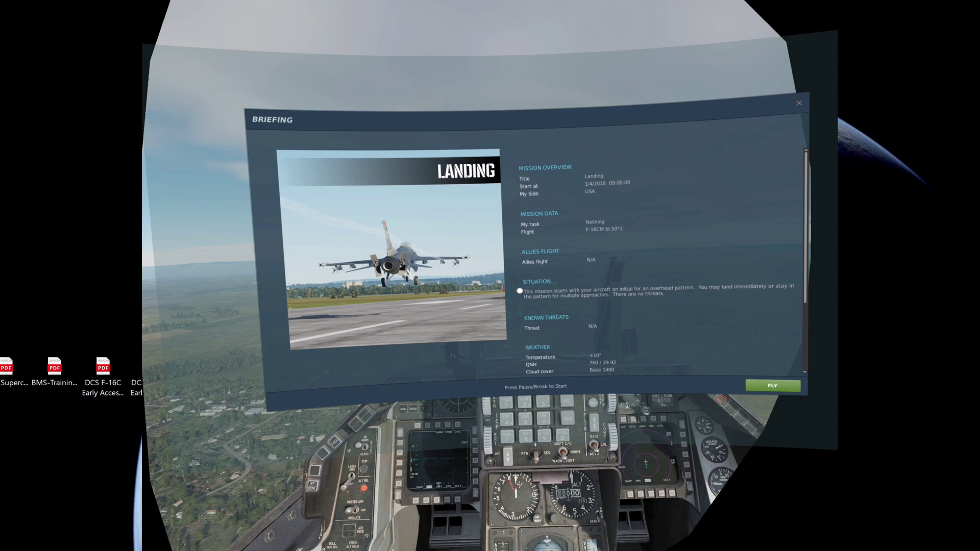
{"action": "key", "text": "Pause"}
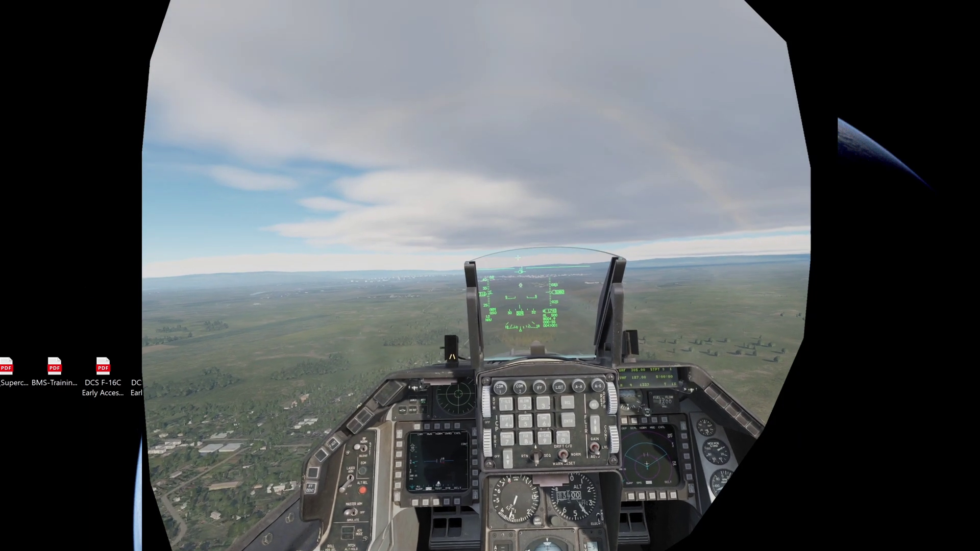
{"action": "key", "text": "F2"}
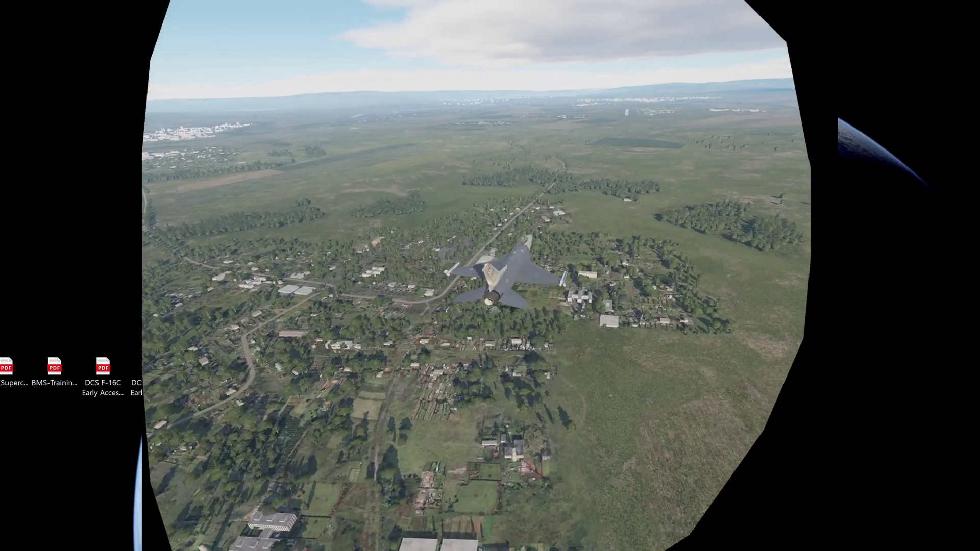
{"action": "scroll", "coordinate": [490, 307], "scroll_direction": "up", "scroll_amount": 5}
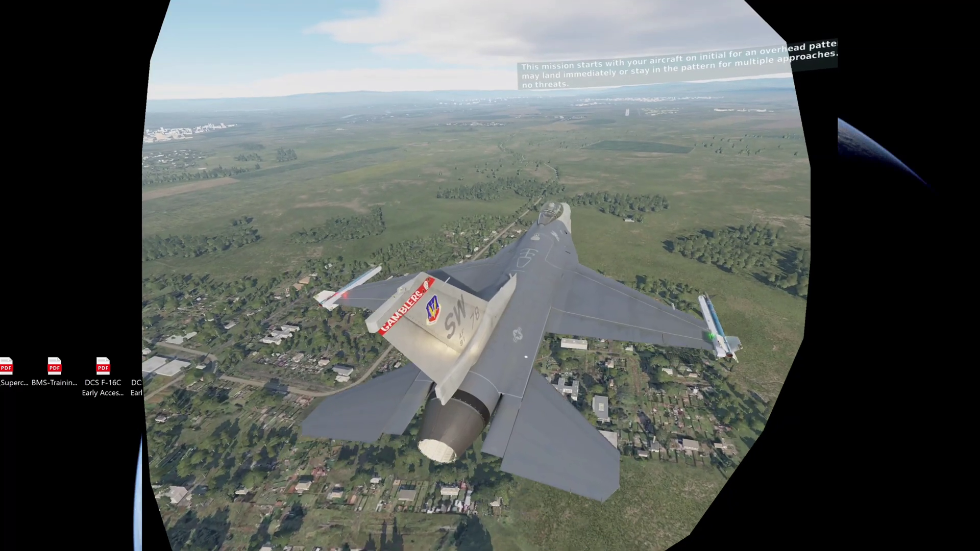